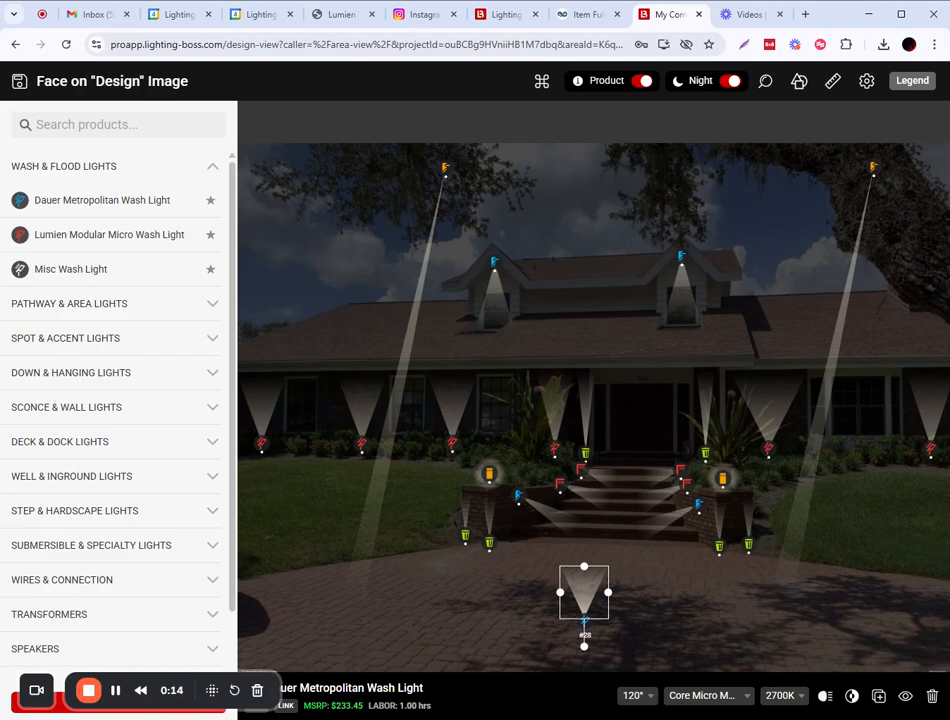
Nudge the Dauer Metropolitan Wash Light #28 a few pixels up the driveway.
{"action": "left_click_drag", "start_coordinate": [585, 622], "coordinate": [585, 615]}
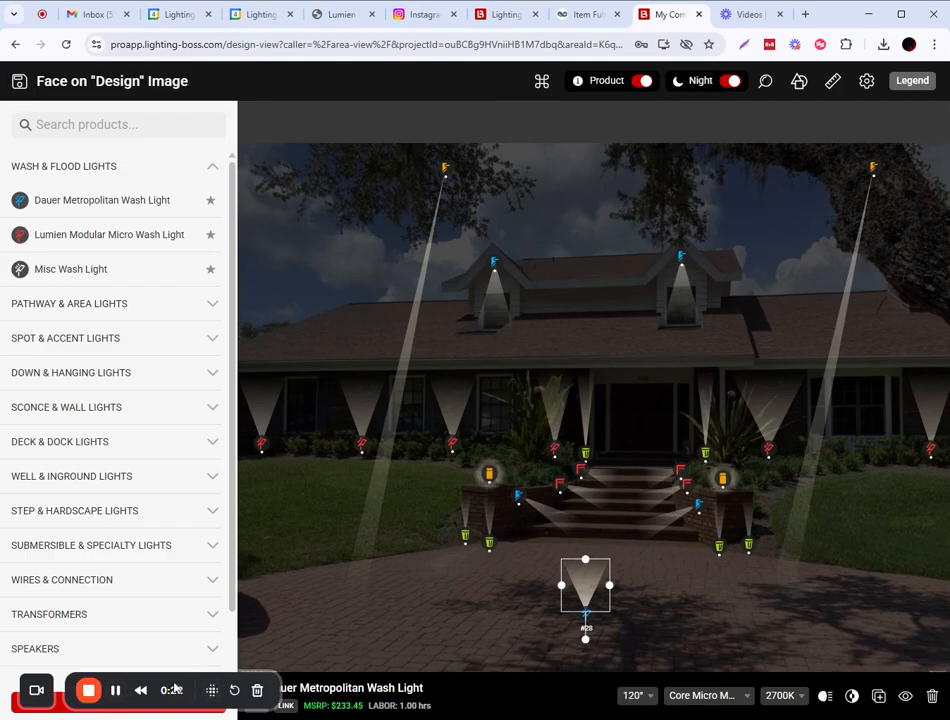
{"action": "left_click", "coordinate": [636, 698]}
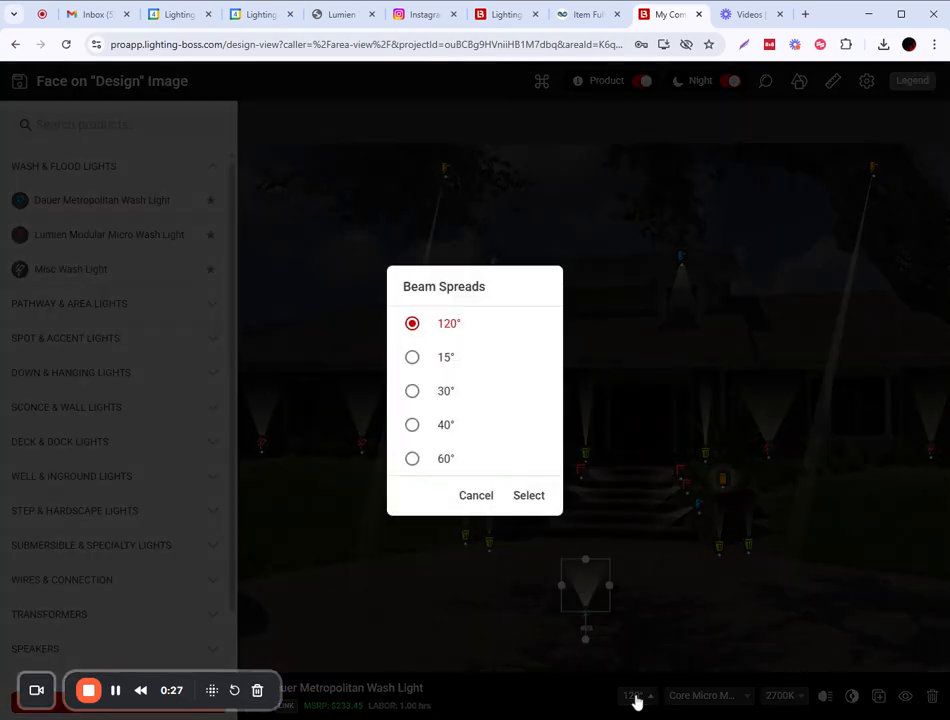
{"action": "left_click", "coordinate": [472, 498]}
{"action": "left_click", "coordinate": [712, 697]}
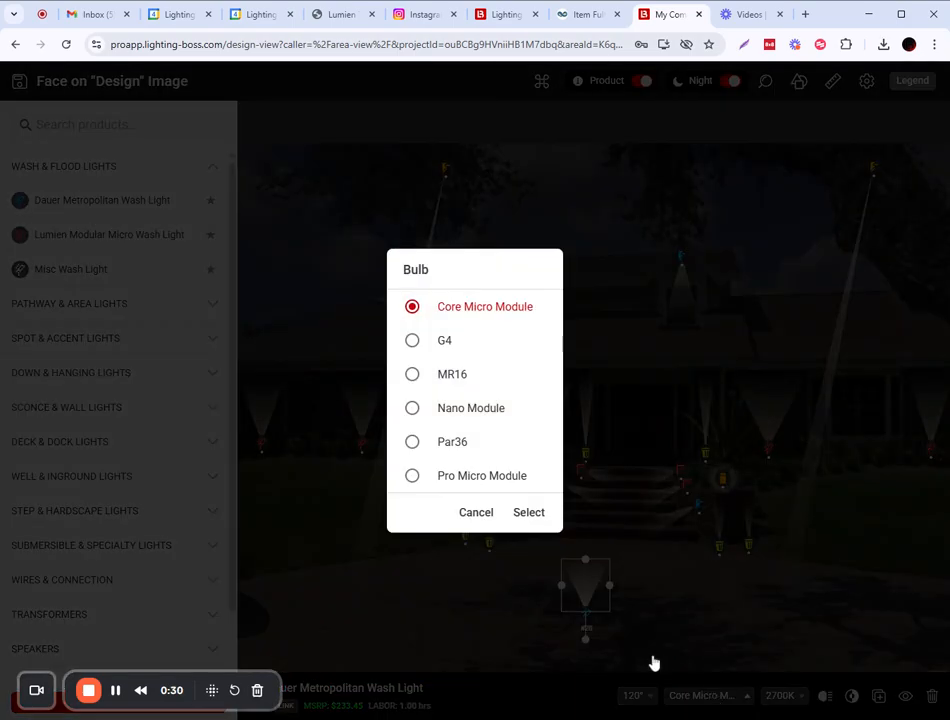
{"action": "left_click", "coordinate": [474, 514]}
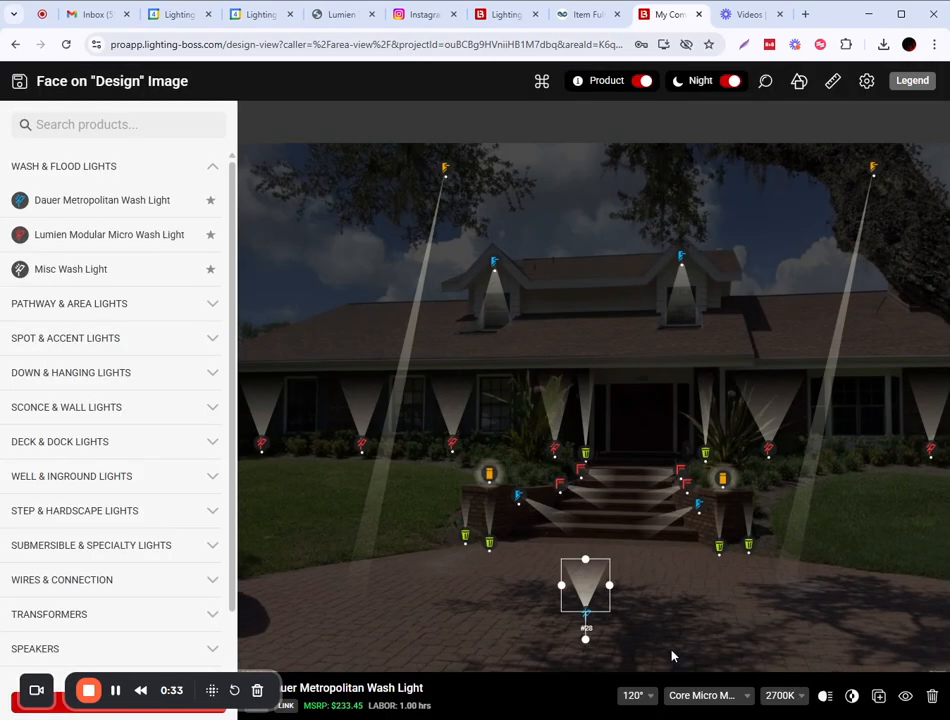
{"action": "left_click", "coordinate": [785, 697]}
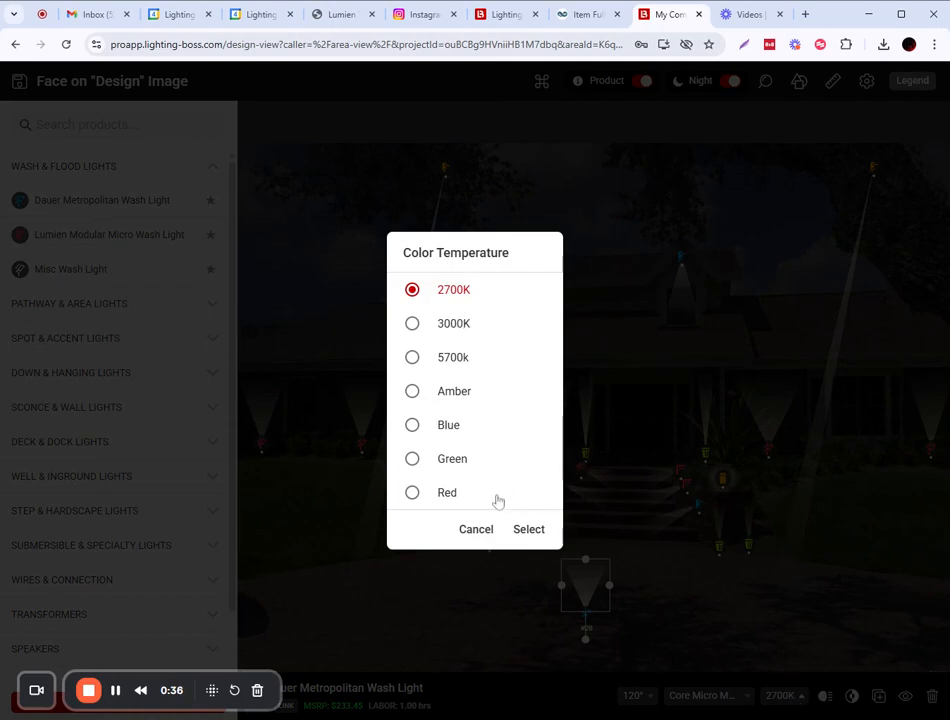
{"action": "left_click", "coordinate": [478, 532]}
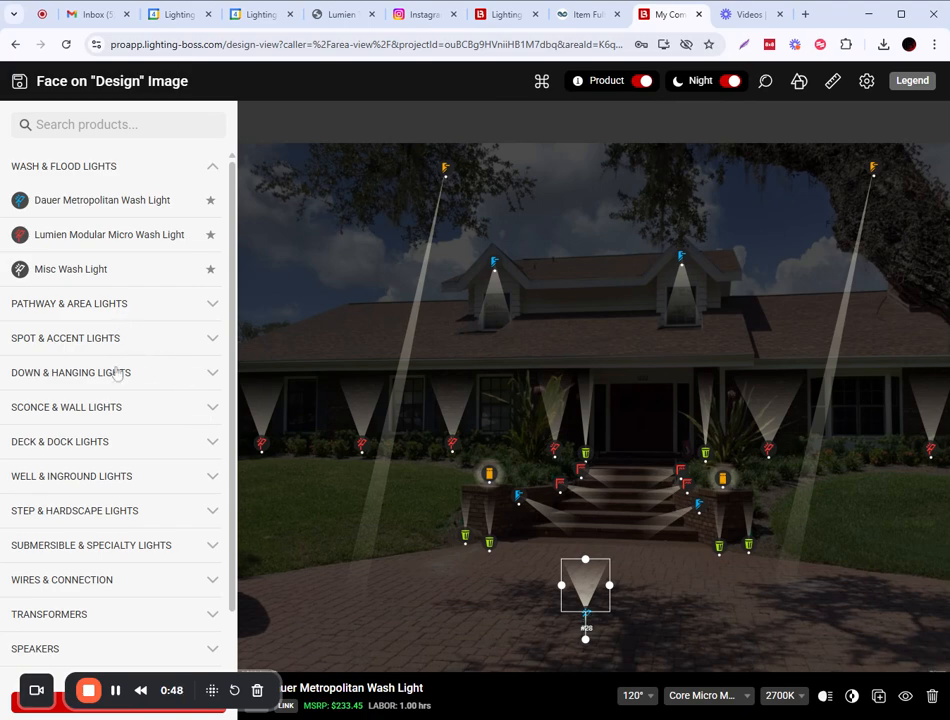
Exit the design without saving and open the Dauer Metropolitan Wash Light found by searching 'metr'.
{"action": "left_click", "coordinate": [17, 47]}
{"action": "left_click", "coordinate": [599, 425]}
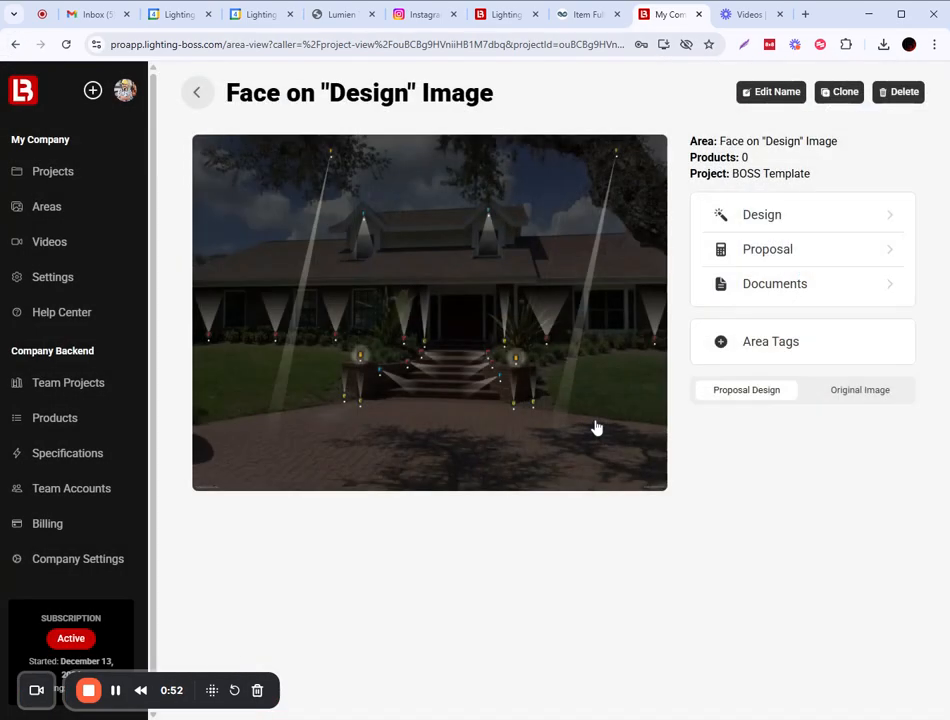
{"action": "left_click", "coordinate": [51, 426]}
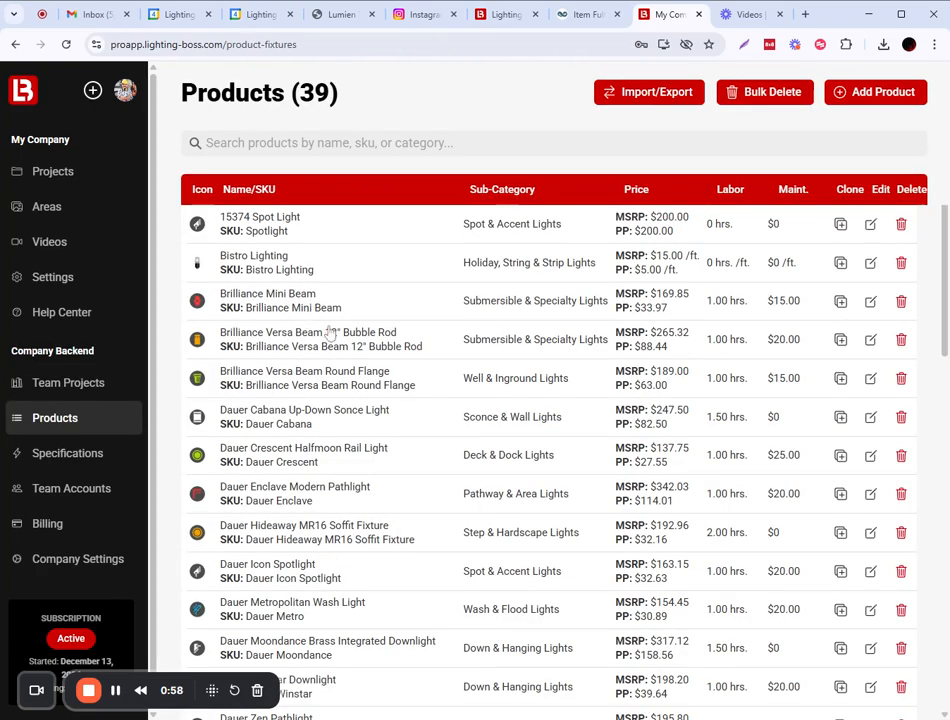
{"action": "left_click", "coordinate": [400, 143]}
{"action": "type", "text": "me"}
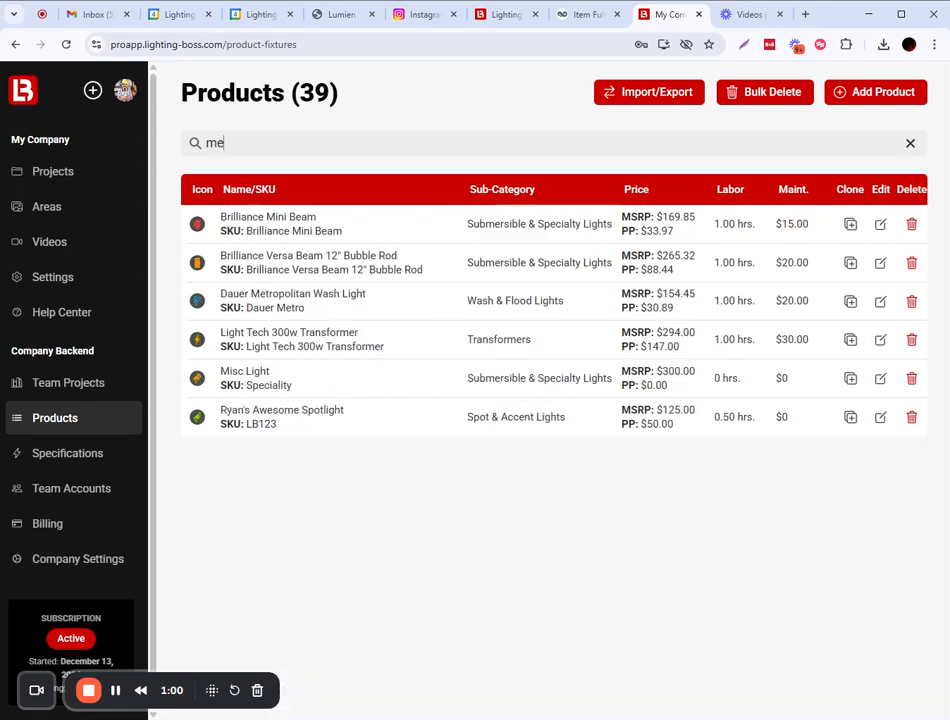
{"action": "type", "text": "tr"}
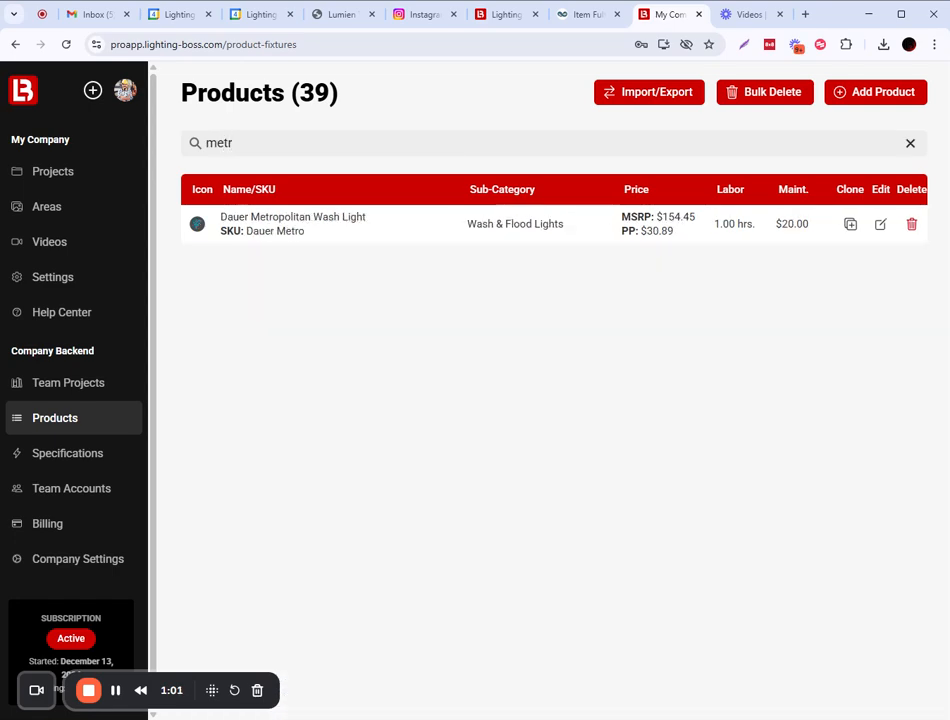
{"action": "left_click", "coordinate": [407, 220]}
Limit the bulb options to G4, removing Core Micro Module, MR16, Nano Module, Par36 and Pro Micro Module.
{"action": "scroll", "coordinate": [430, 352], "scroll_direction": "down", "scroll_amount": 4}
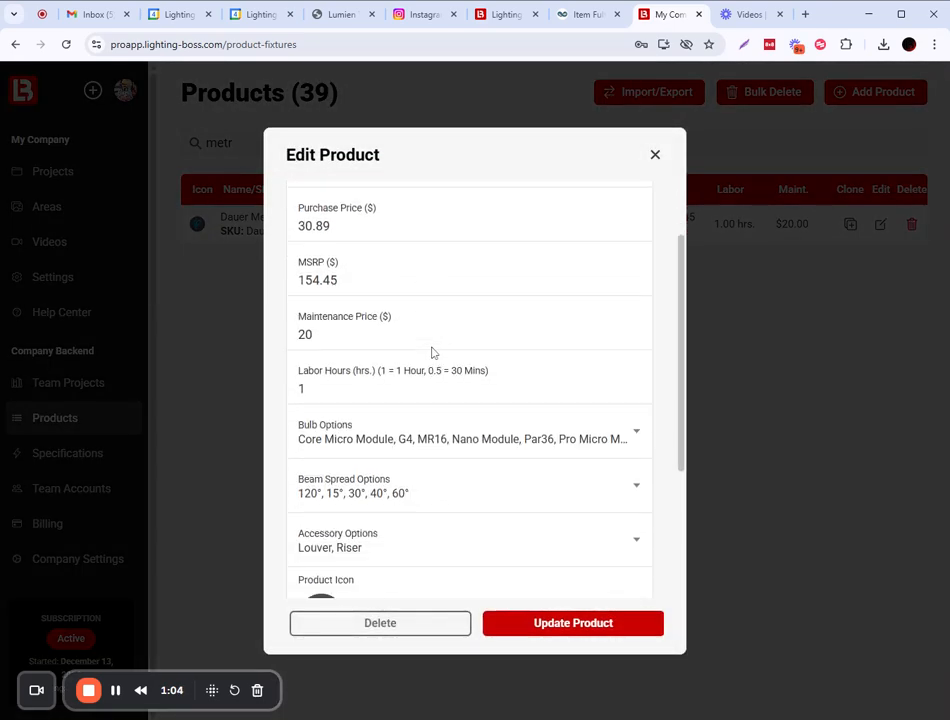
{"action": "left_click", "coordinate": [635, 296]}
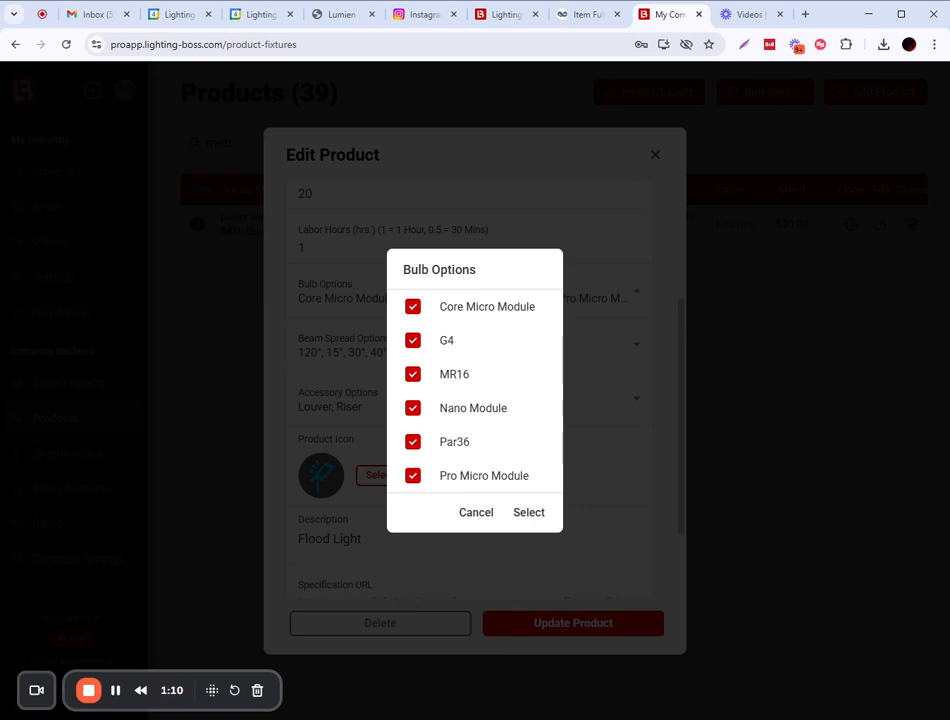
{"action": "left_click", "coordinate": [413, 308]}
{"action": "left_click", "coordinate": [413, 374]}
{"action": "left_click", "coordinate": [413, 408]}
{"action": "left_click", "coordinate": [416, 440]}
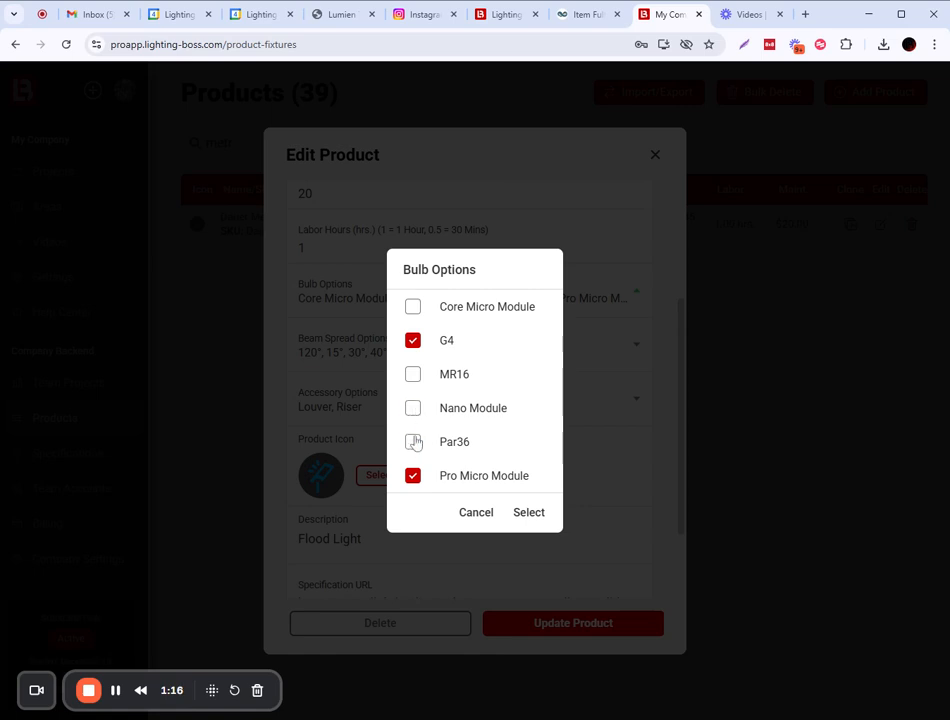
{"action": "left_click", "coordinate": [412, 477]}
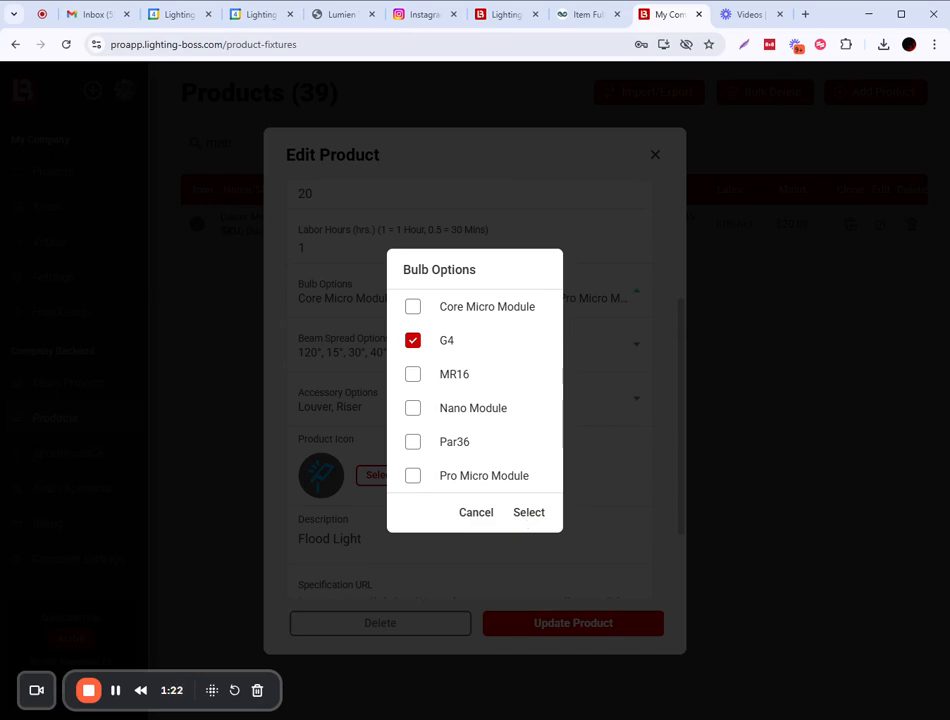
{"action": "left_click", "coordinate": [527, 511]}
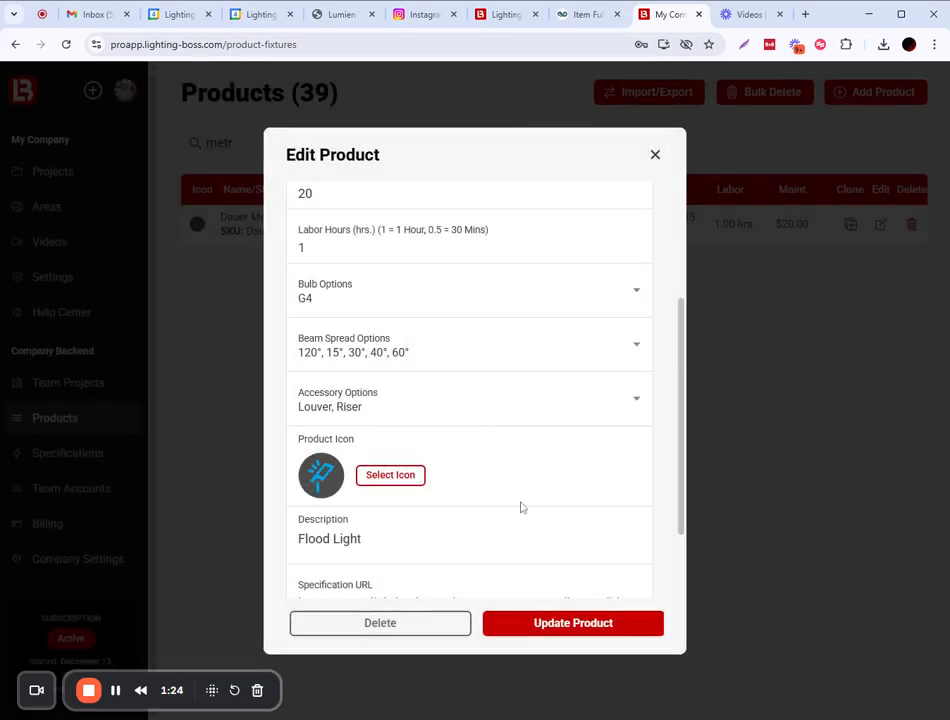
Limit the beam spreads to 120°, removing 15°, 30°, 40° and 60°.
{"action": "left_click", "coordinate": [357, 356]}
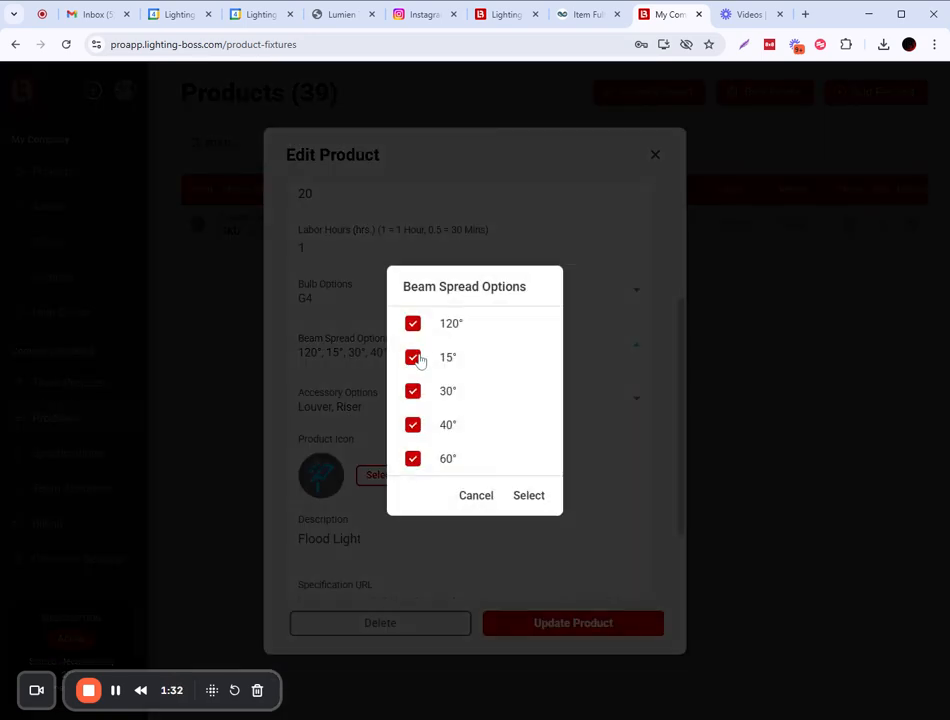
{"action": "left_click", "coordinate": [415, 359]}
{"action": "left_click", "coordinate": [413, 391]}
{"action": "left_click", "coordinate": [412, 424]}
{"action": "left_click", "coordinate": [412, 458]}
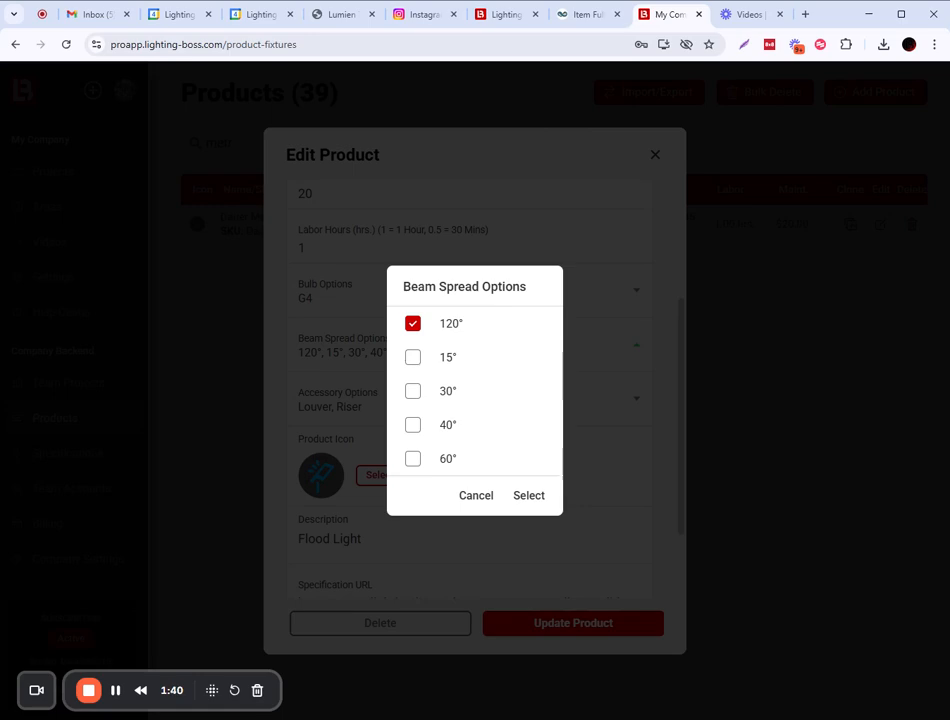
{"action": "left_click", "coordinate": [529, 497]}
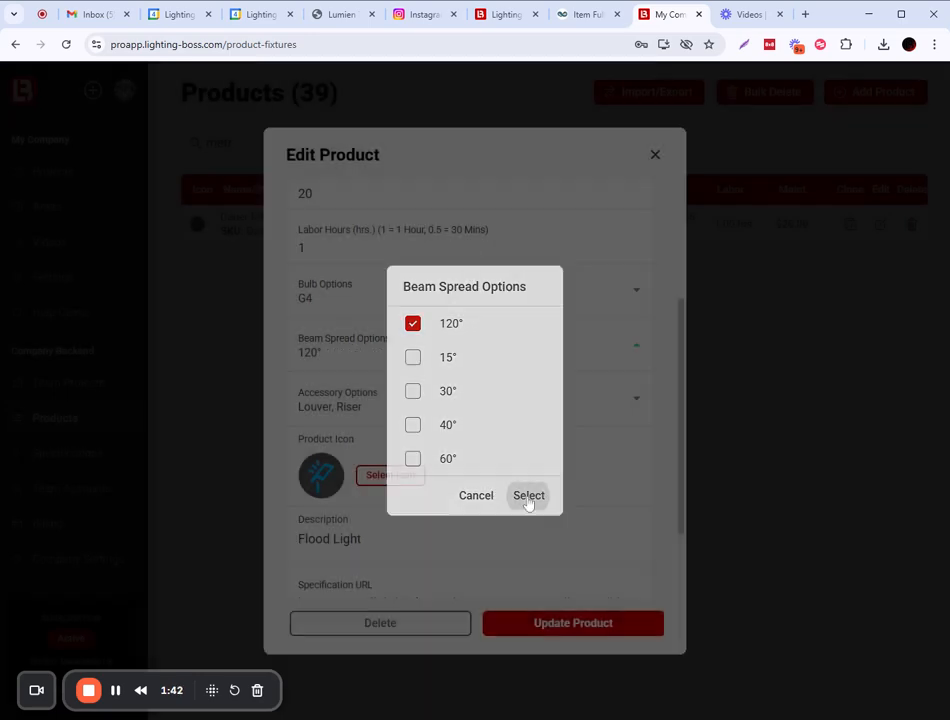
Recheck the G4-only bulb options unchanged and save the Dauer Metropolitan Wash Light with Update Product.
{"action": "scroll", "coordinate": [386, 377], "scroll_direction": "up", "scroll_amount": 1}
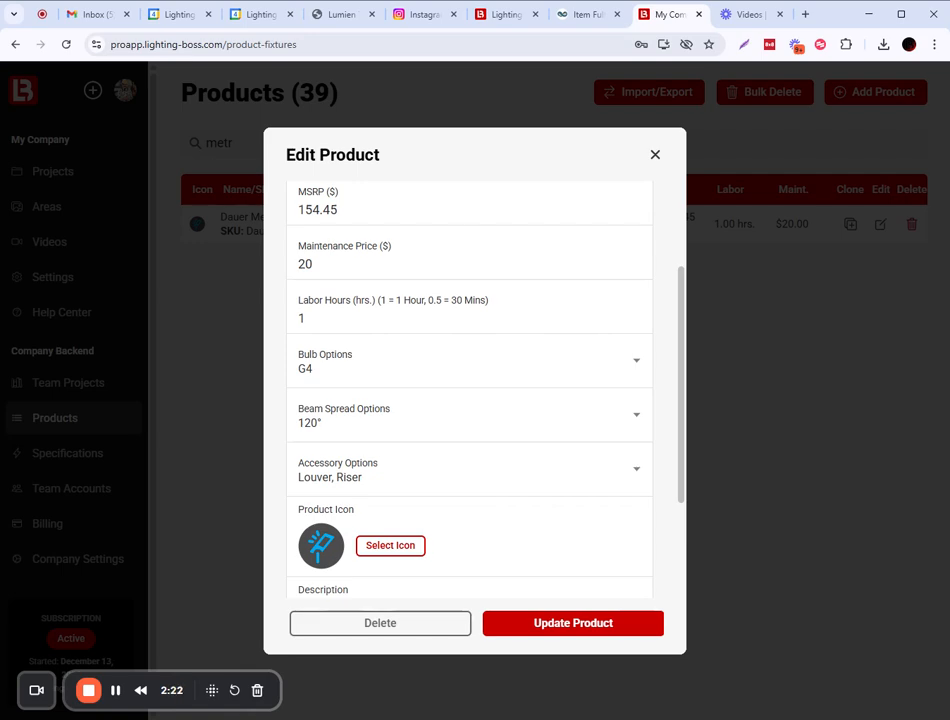
{"action": "left_click", "coordinate": [507, 371]}
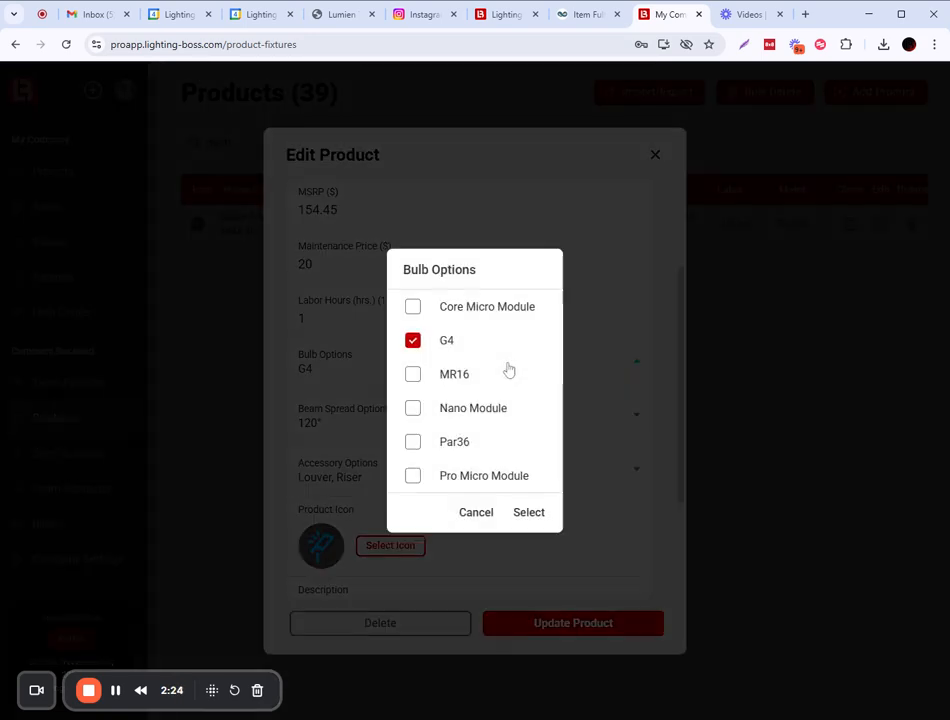
{"action": "left_click", "coordinate": [477, 513]}
{"action": "left_click", "coordinate": [570, 624]}
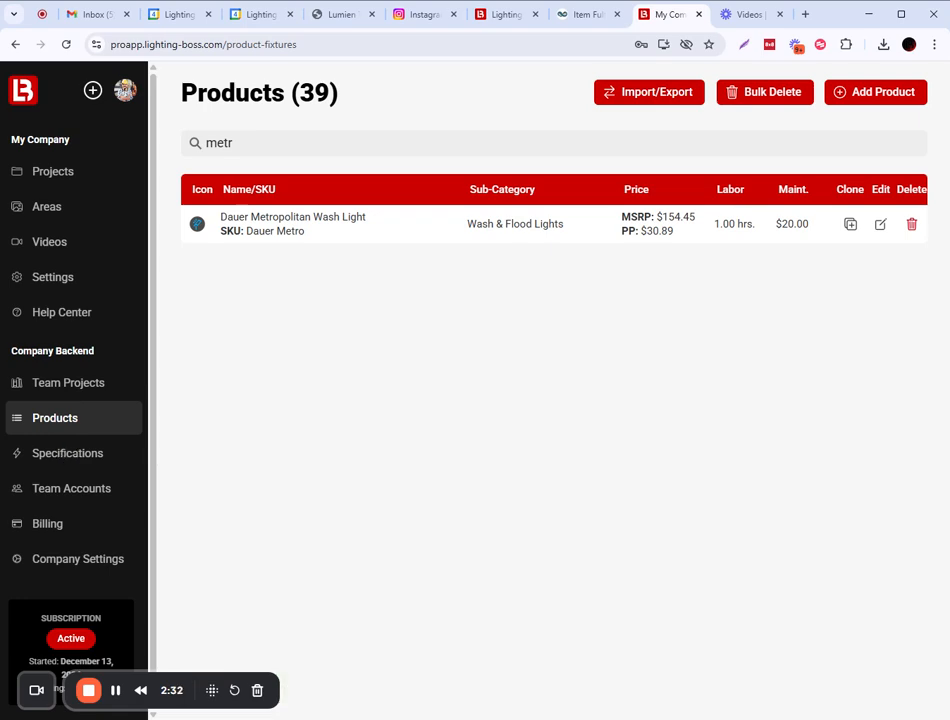
Under Specifications > Bulb Wattages, add an SCB bulb with $30 MSRP and $15 purchase price.
{"action": "left_click", "coordinate": [62, 457]}
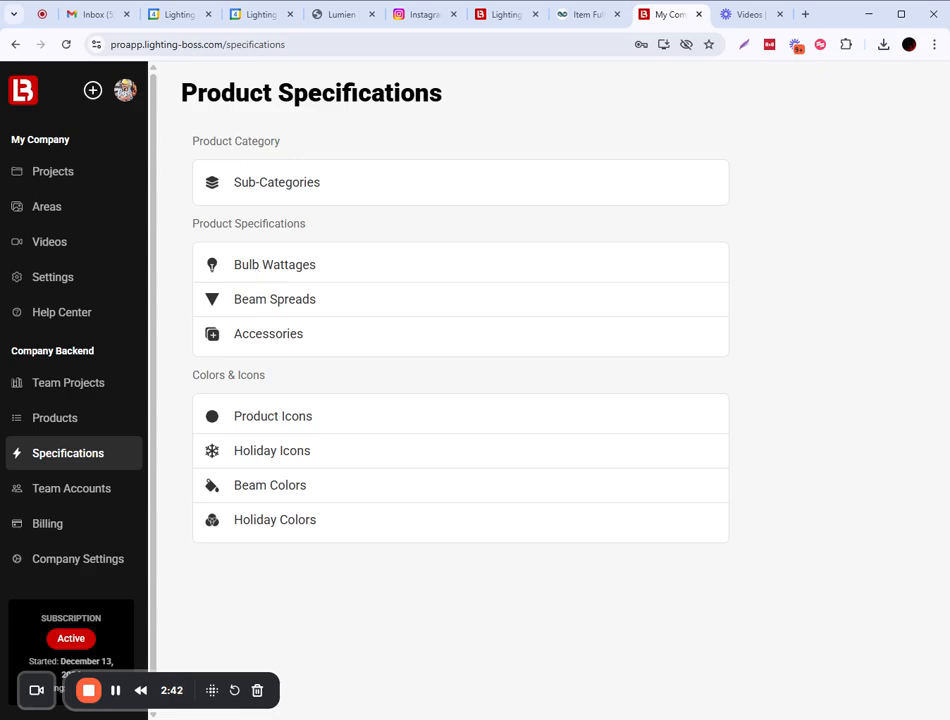
{"action": "left_click", "coordinate": [253, 272]}
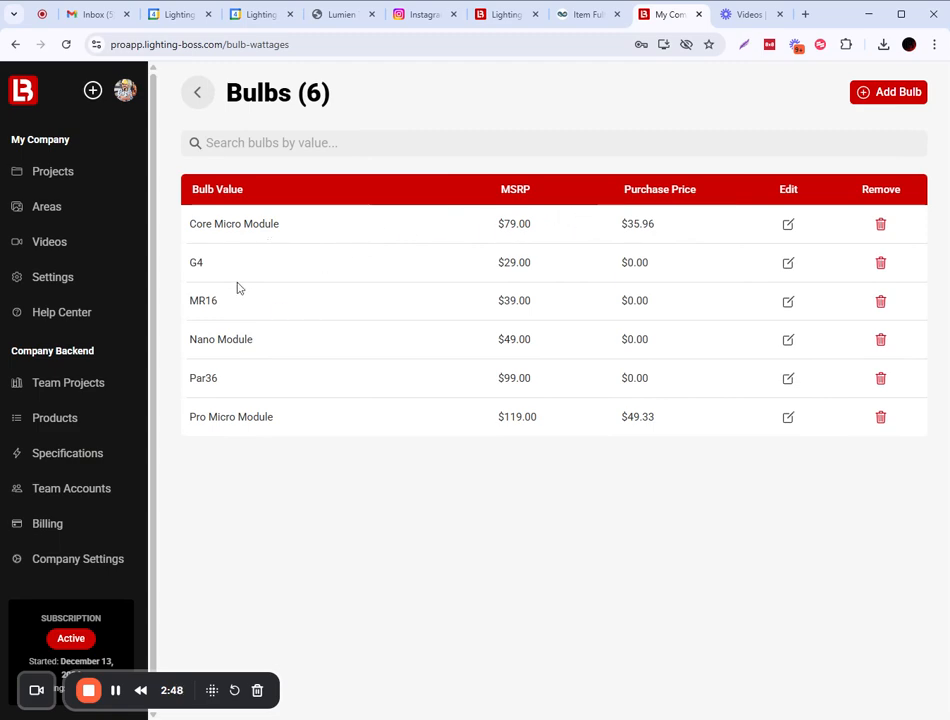
{"action": "left_click", "coordinate": [878, 96]}
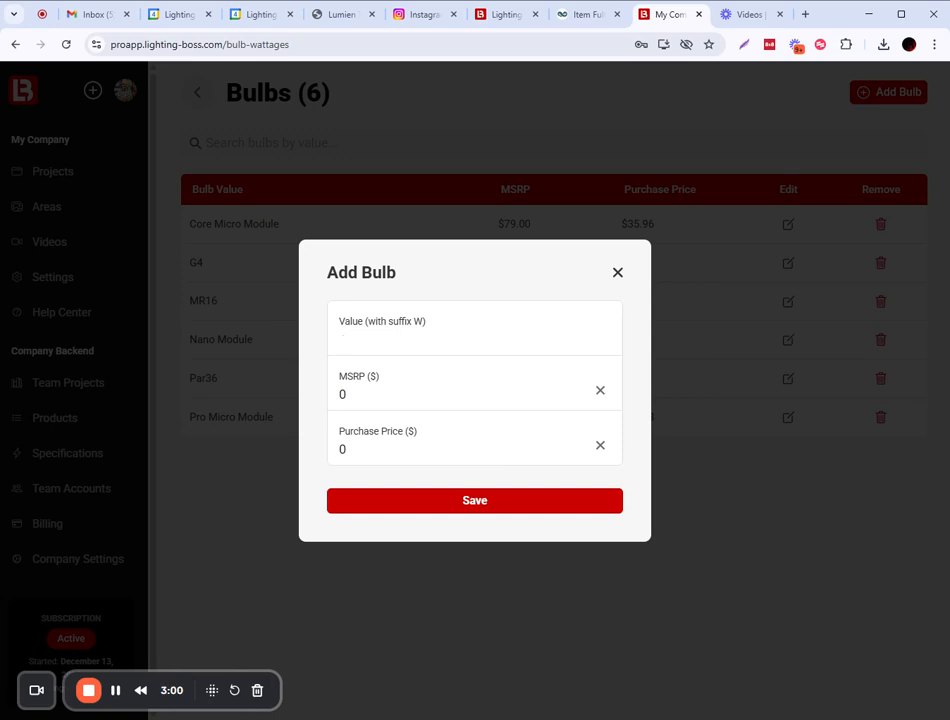
{"action": "type", "text": "AR11"}
{"action": "key", "text": "BackSpace"}
{"action": "key", "text": "BackSpace"}
{"action": "key", "text": "BackSpace"}
{"action": "key", "text": "BackSpace"}
{"action": "type", "text": "SCB"}
{"action": "key", "text": "Tab"}
{"action": "key", "text": "Tab"}
{"action": "type", "text": "15"}
{"action": "left_click", "coordinate": [341, 396]}
{"action": "double_click", "coordinate": [341, 396]}
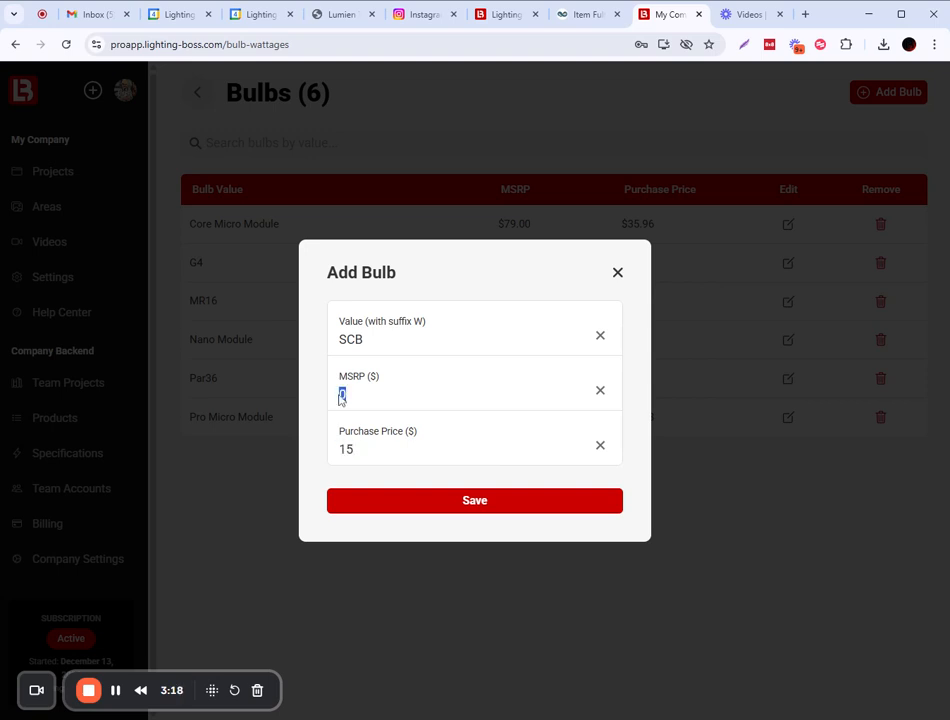
{"action": "type", "text": "30"}
{"action": "left_click", "coordinate": [488, 502]}
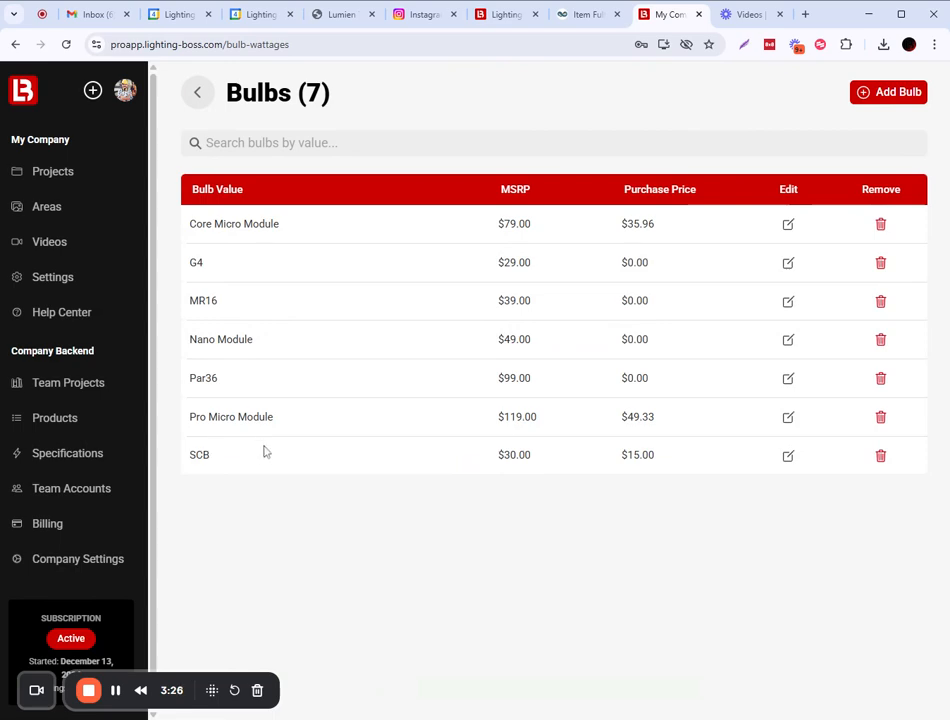
Add 180° and 360° to the Beam Spreads list, then return to Specifications.
{"action": "left_click", "coordinate": [55, 455]}
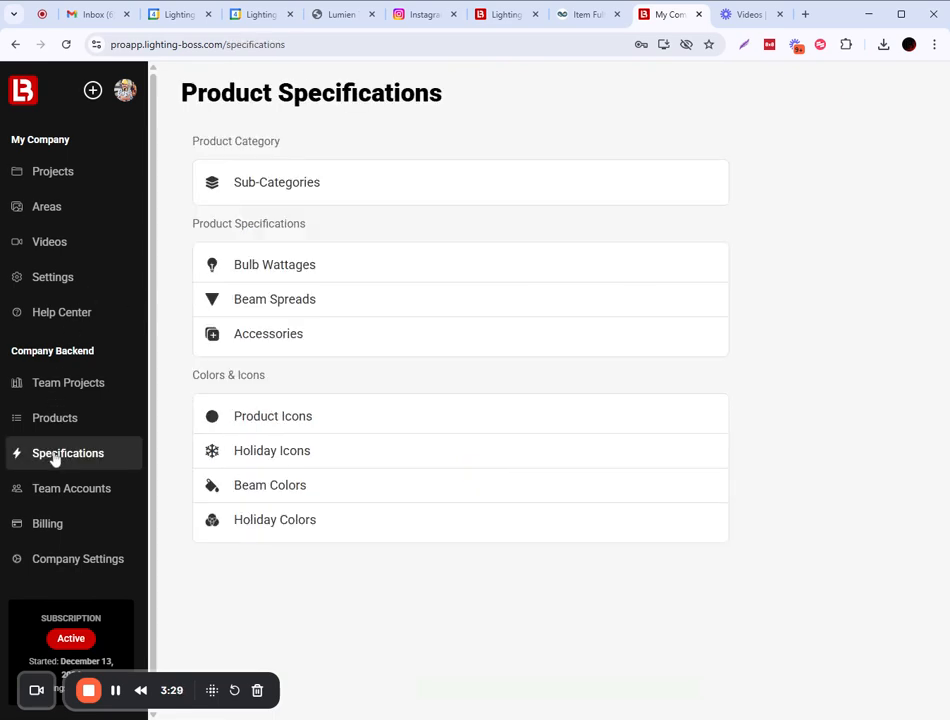
{"action": "left_click", "coordinate": [267, 300]}
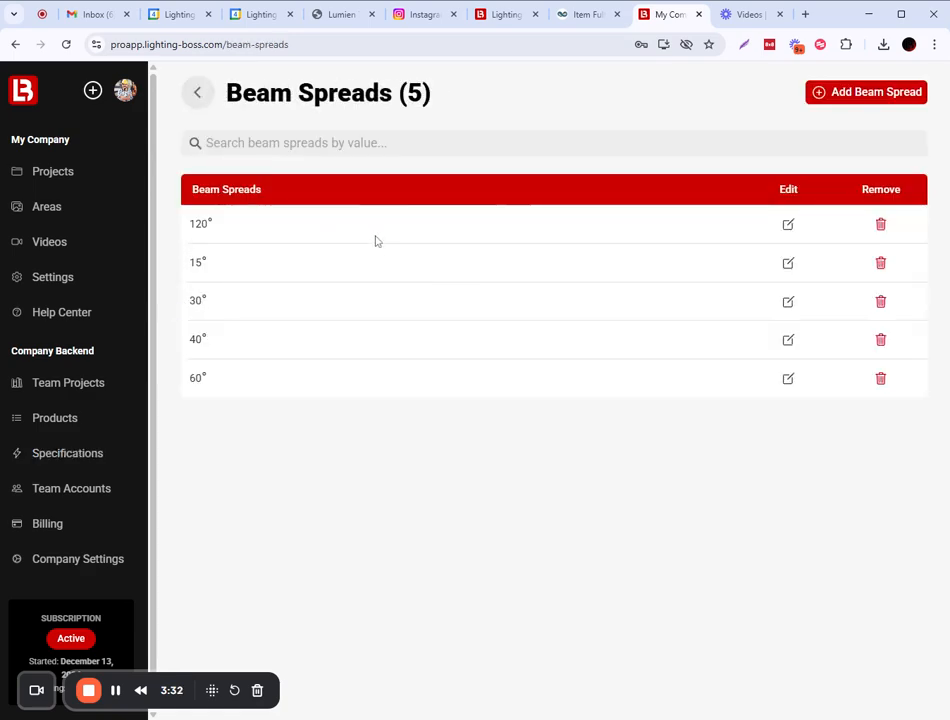
{"action": "left_click", "coordinate": [826, 97]}
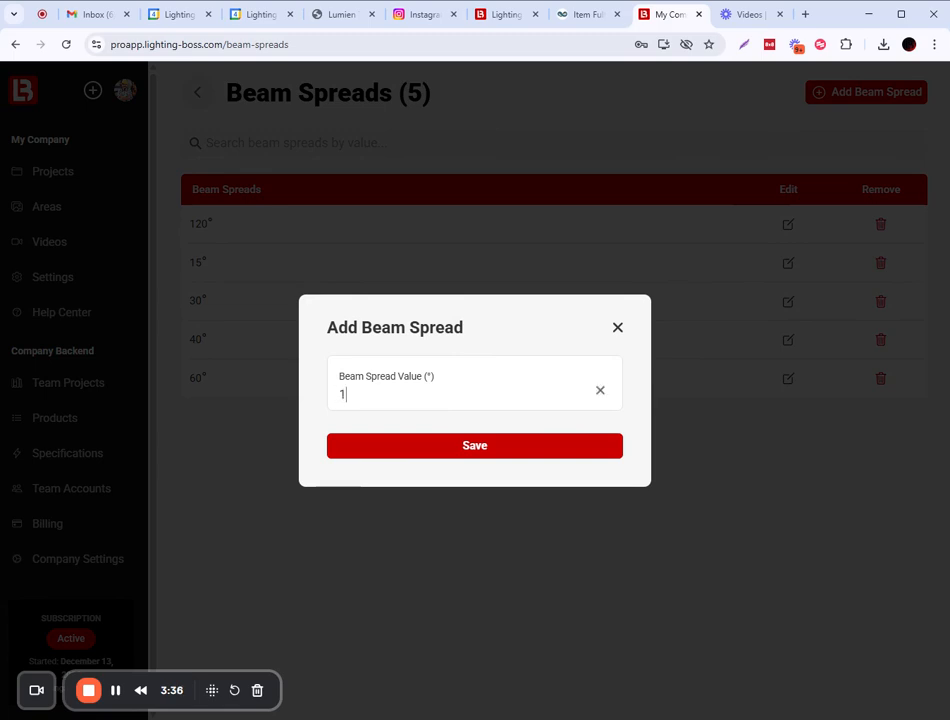
{"action": "left_click", "coordinate": [456, 450]}
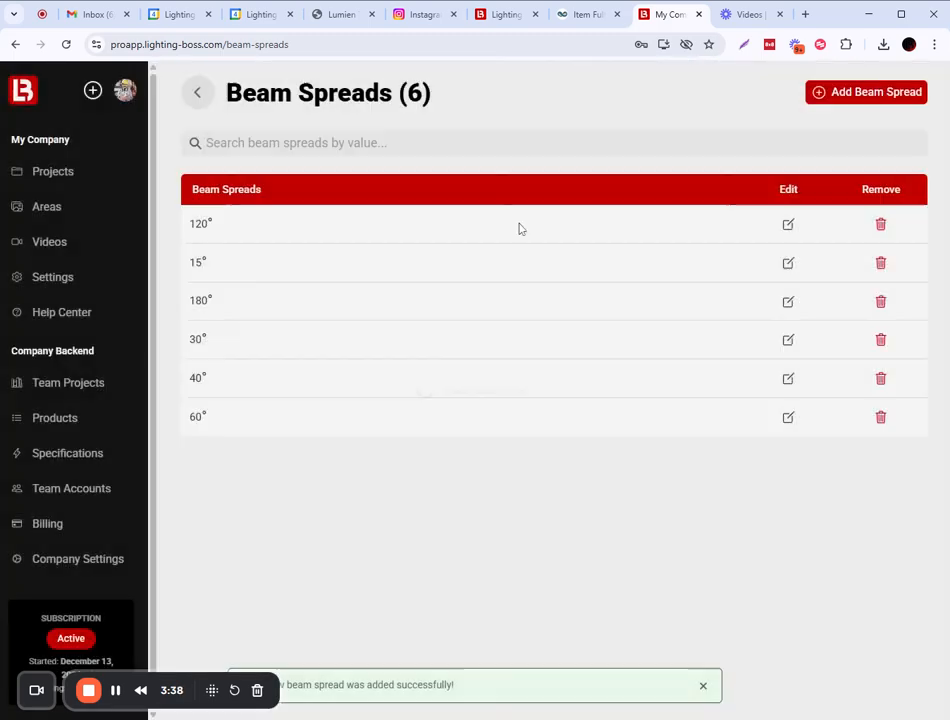
{"action": "left_click", "coordinate": [897, 95]}
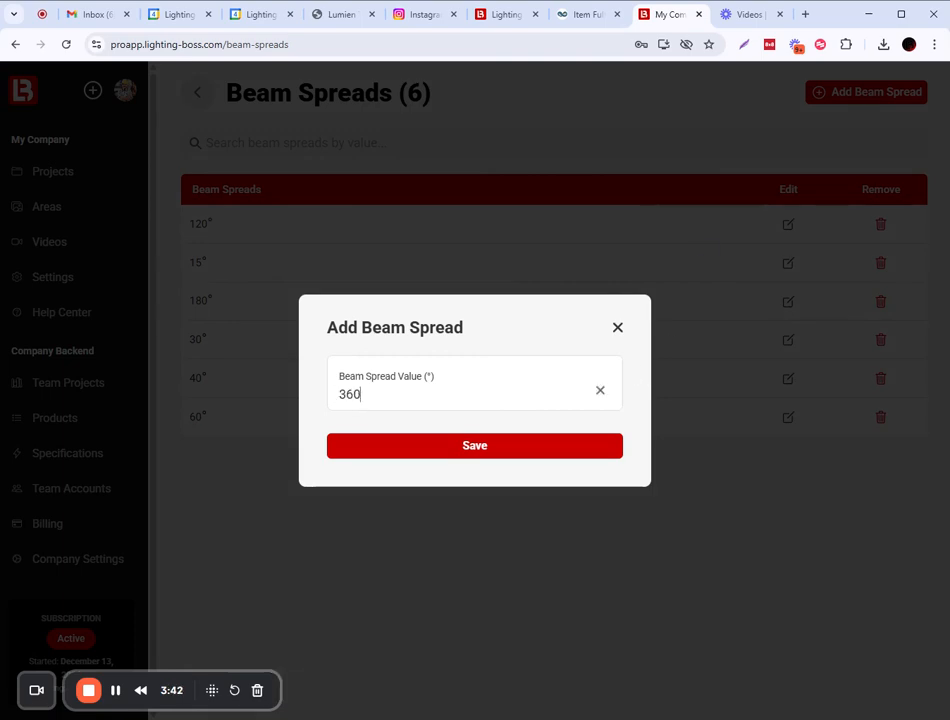
{"action": "left_click", "coordinate": [498, 446]}
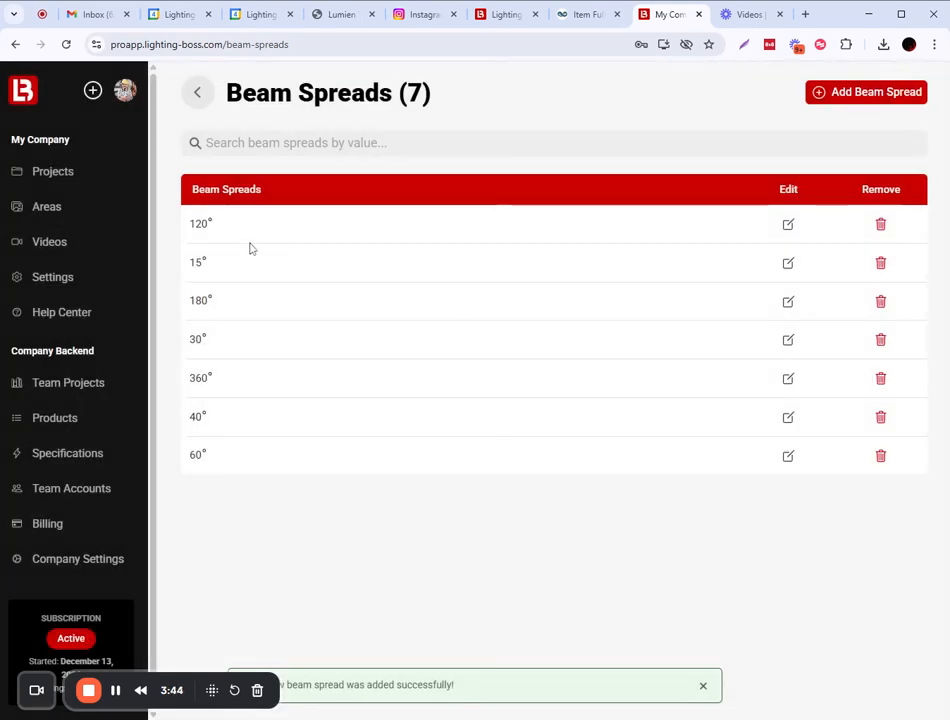
{"action": "left_click", "coordinate": [57, 455]}
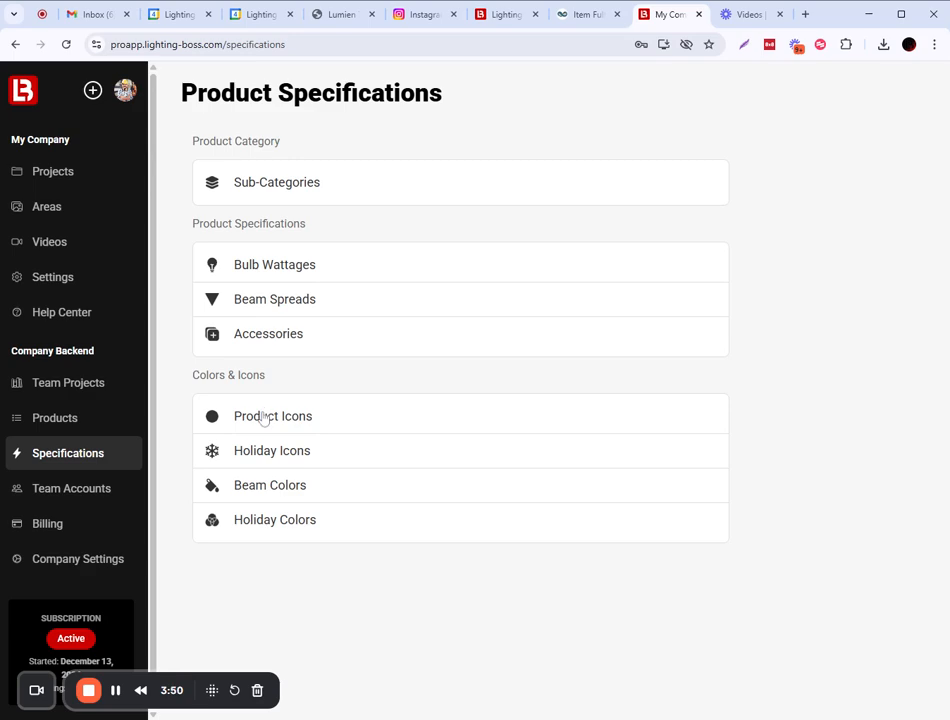
Review the 8 beam colours, discard the Add Beam Color form, and go to Projects.
{"action": "left_click", "coordinate": [263, 490]}
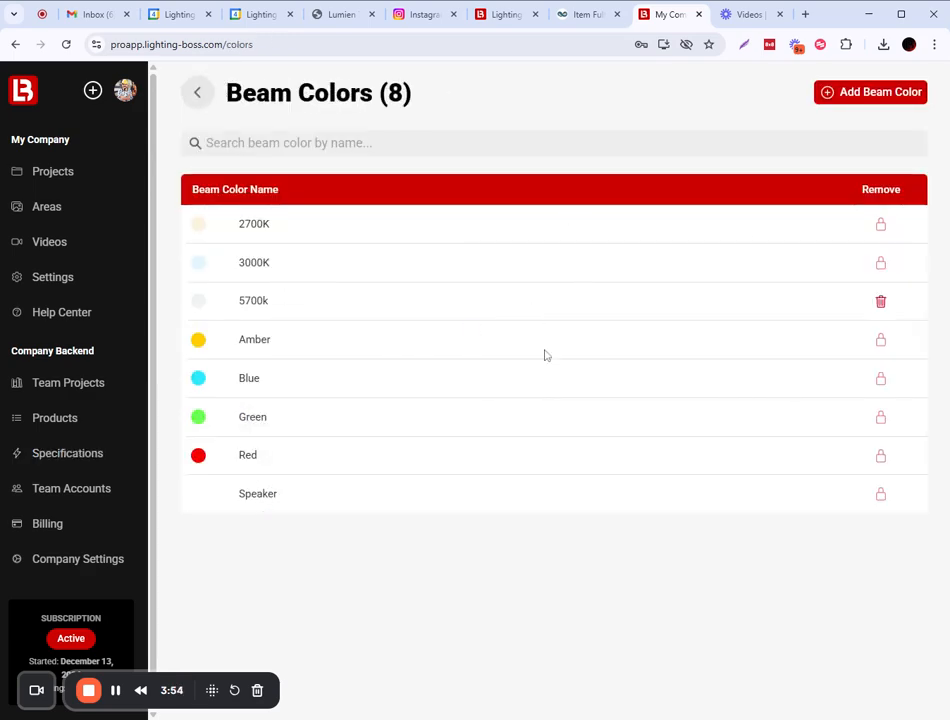
{"action": "left_click", "coordinate": [885, 92]}
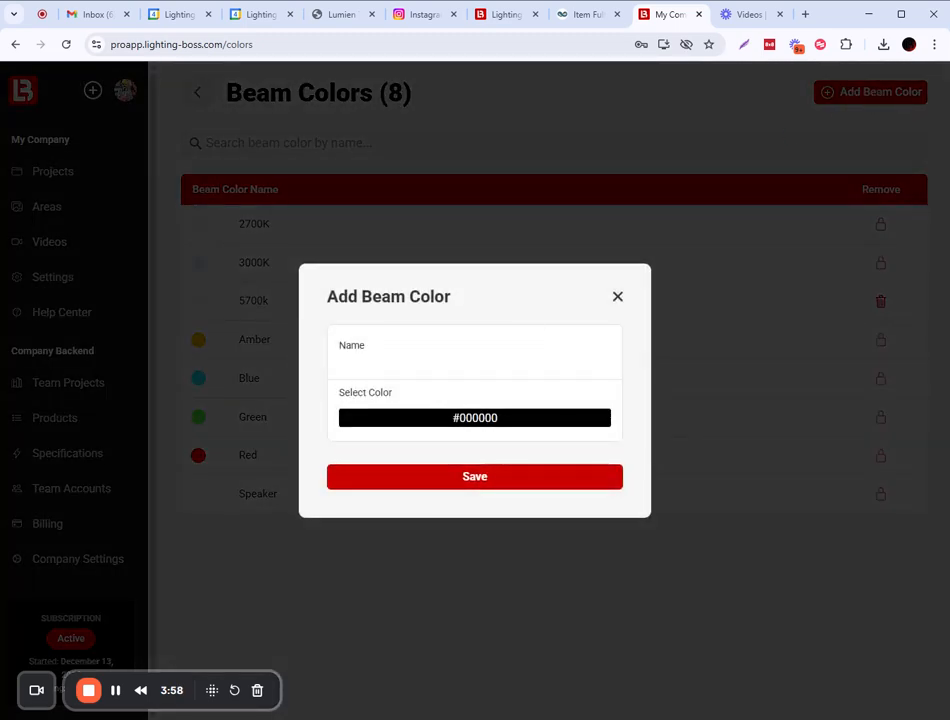
{"action": "left_click", "coordinate": [617, 298]}
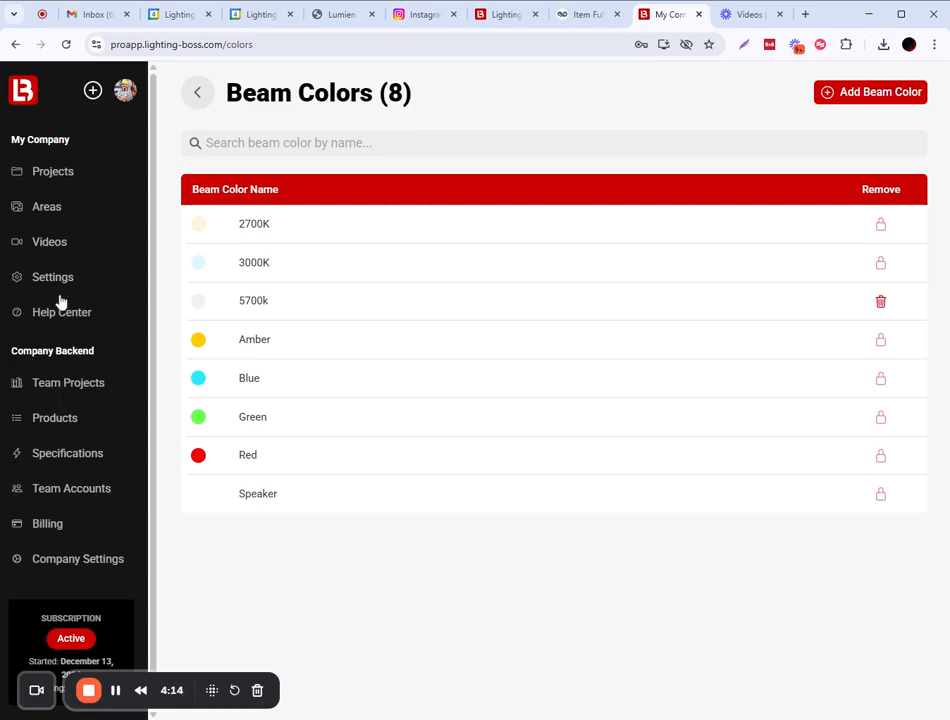
{"action": "left_click", "coordinate": [67, 177]}
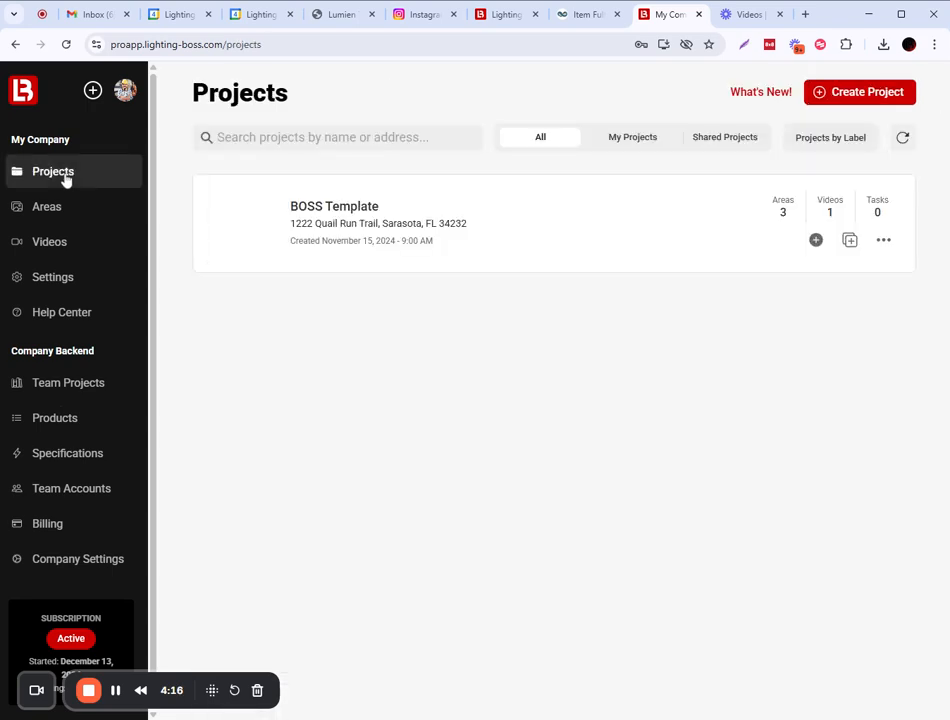
In BOSS Template's Face on "Design" Image area design, add a Dauer Metropolitan Wash Light.
{"action": "left_click", "coordinate": [329, 222]}
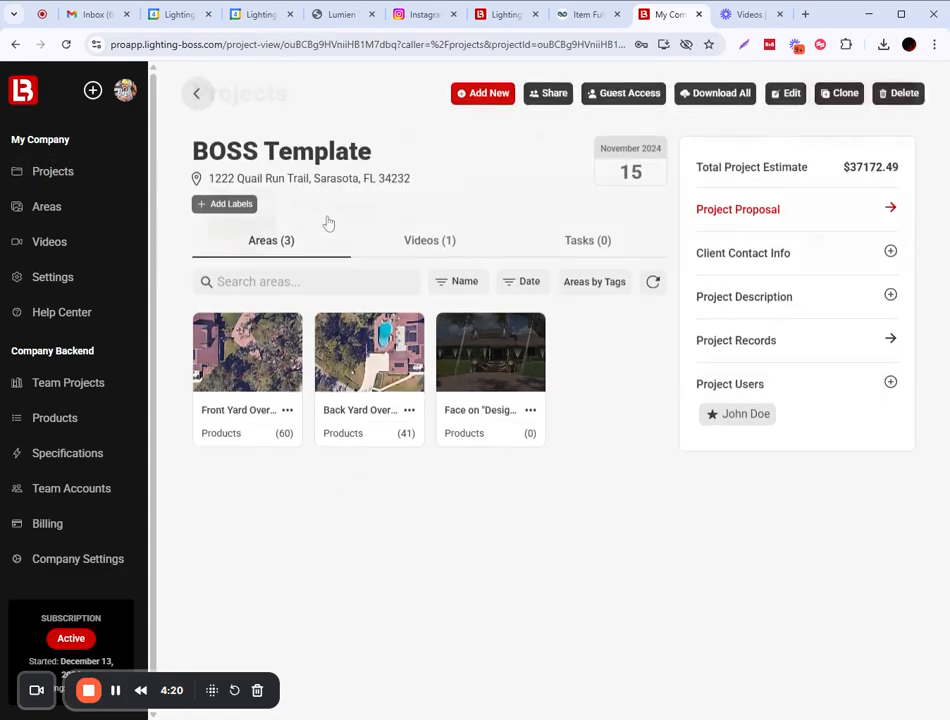
{"action": "left_click", "coordinate": [465, 352]}
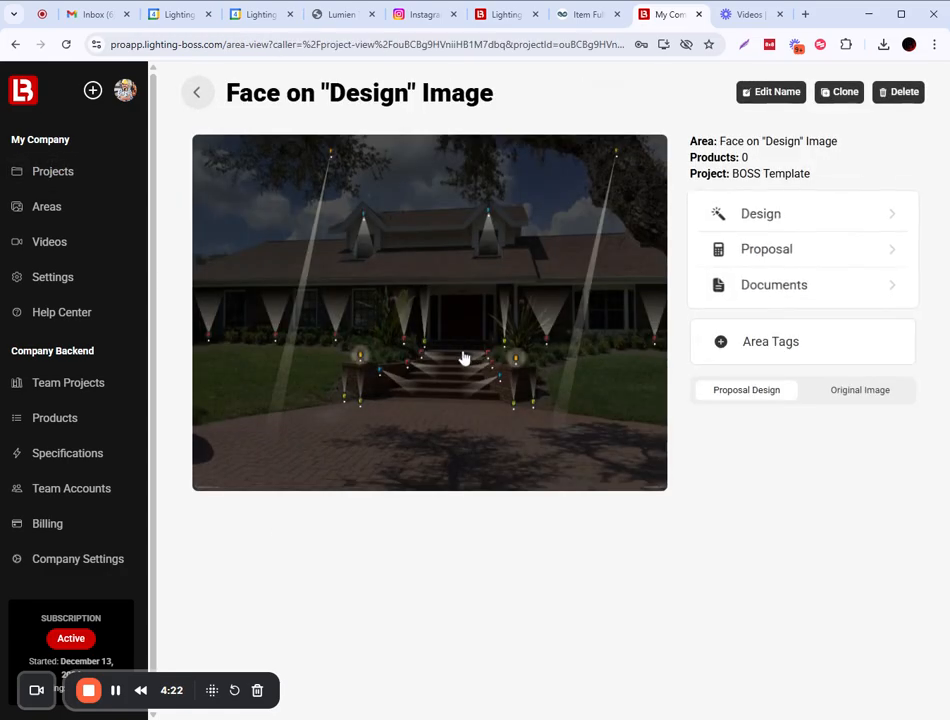
{"action": "left_click", "coordinate": [764, 216]}
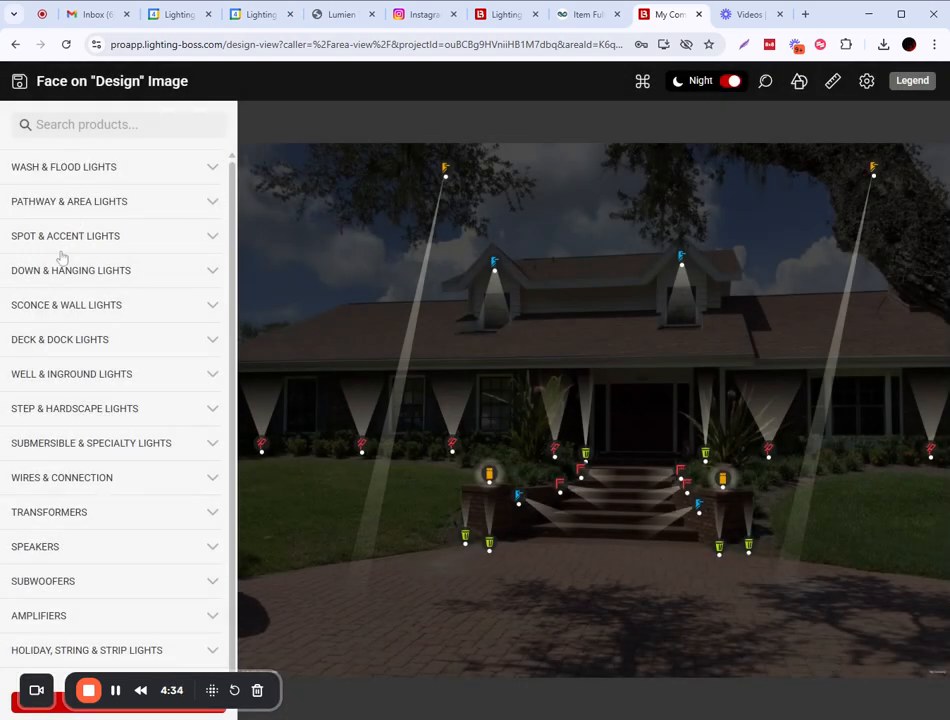
{"action": "scroll", "coordinate": [95, 608], "scroll_direction": "down", "scroll_amount": 2}
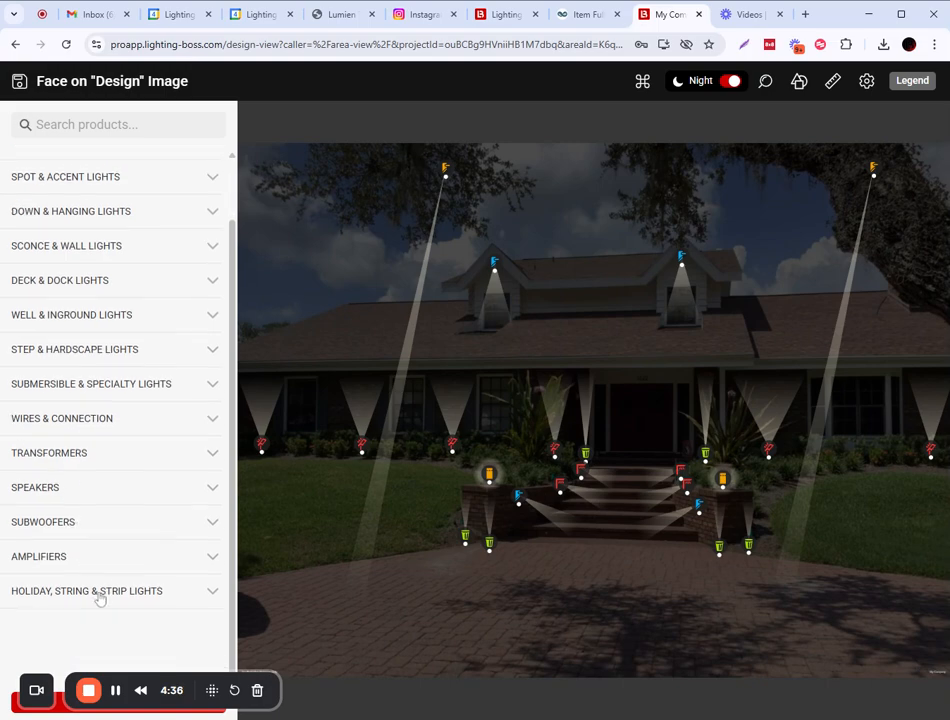
{"action": "scroll", "coordinate": [122, 413], "scroll_direction": "up", "scroll_amount": 2}
{"action": "left_click", "coordinate": [74, 170]}
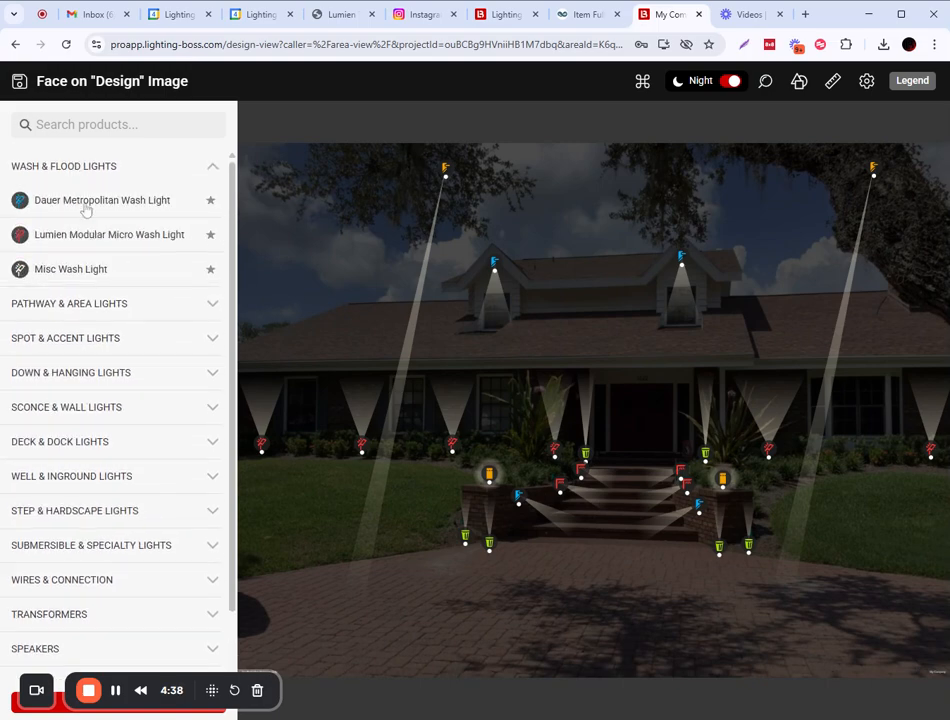
{"action": "left_click", "coordinate": [100, 202]}
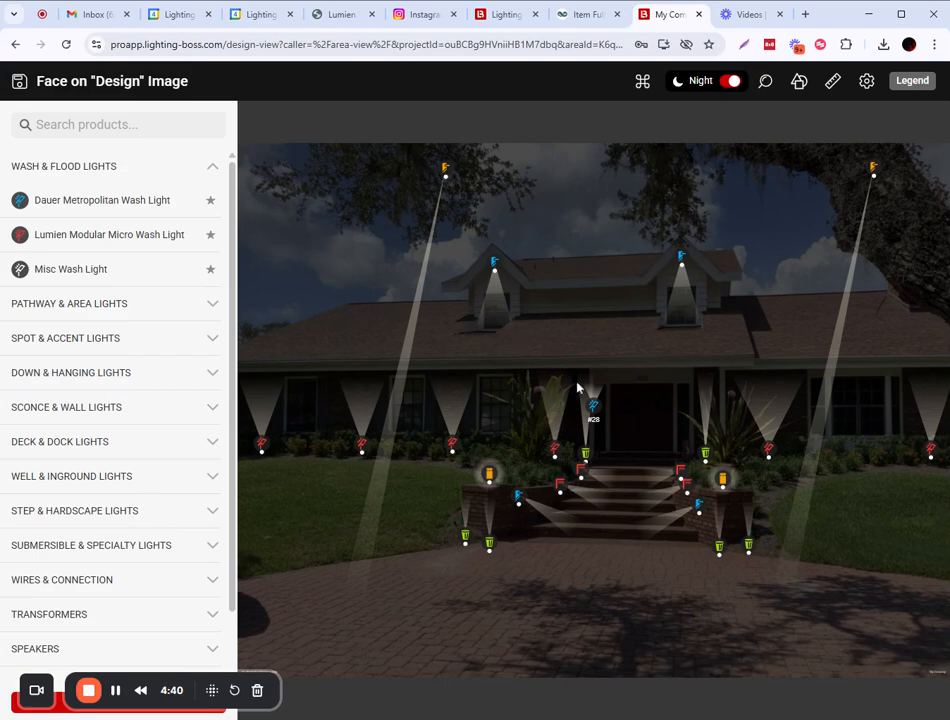
Drag wash light #28 onto the driveway, confirm it offers only G4 and 120°, and go back.
{"action": "left_click_drag", "start_coordinate": [593, 405], "coordinate": [577, 617]}
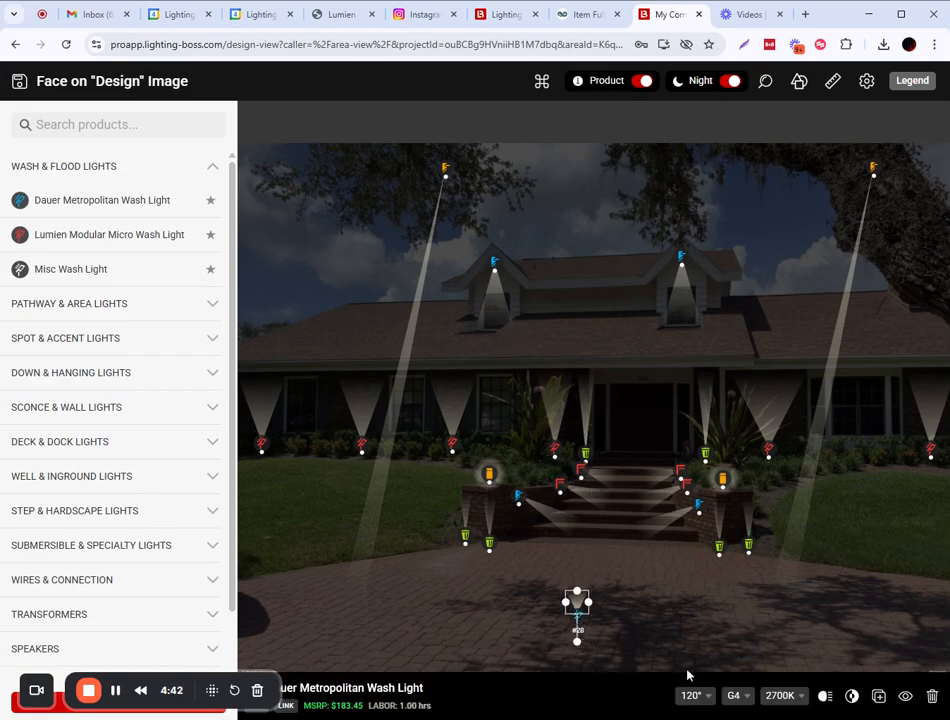
{"action": "left_click", "coordinate": [740, 696]}
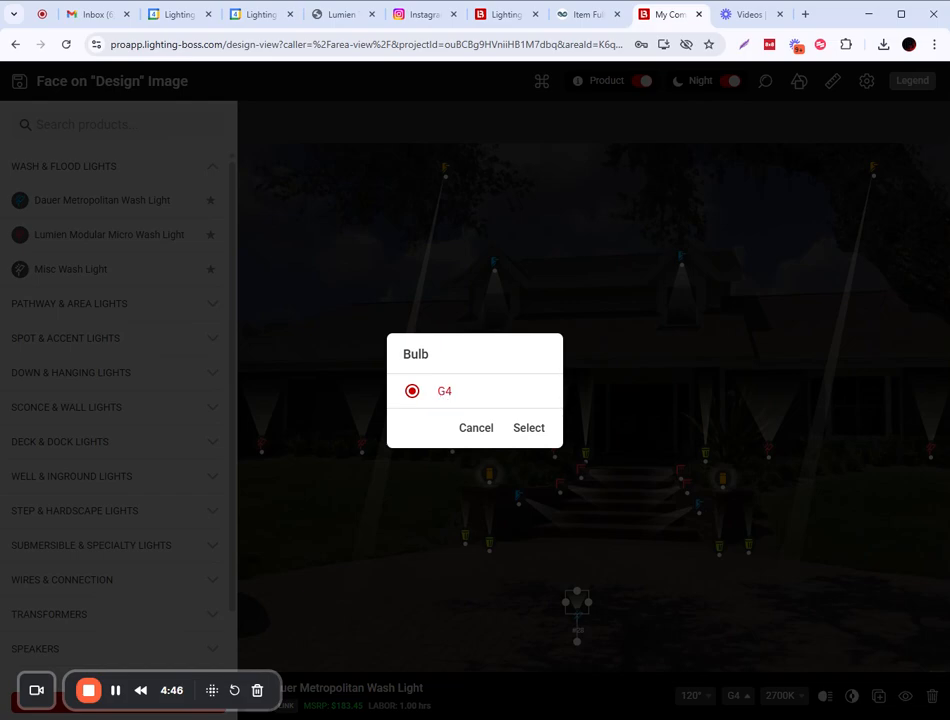
{"action": "left_click", "coordinate": [478, 428]}
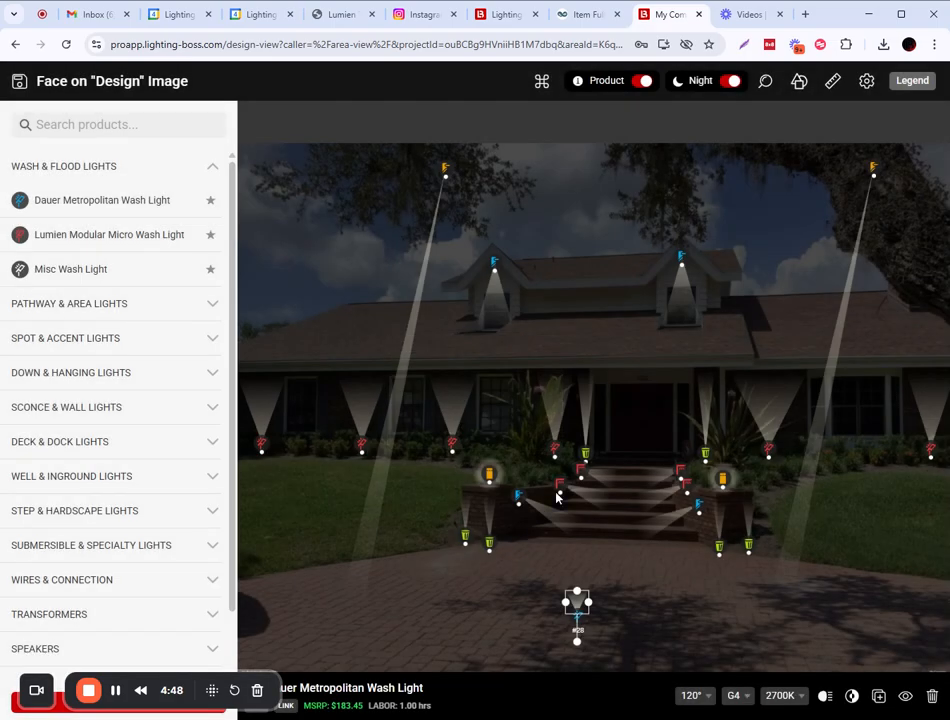
{"action": "left_click", "coordinate": [697, 696]}
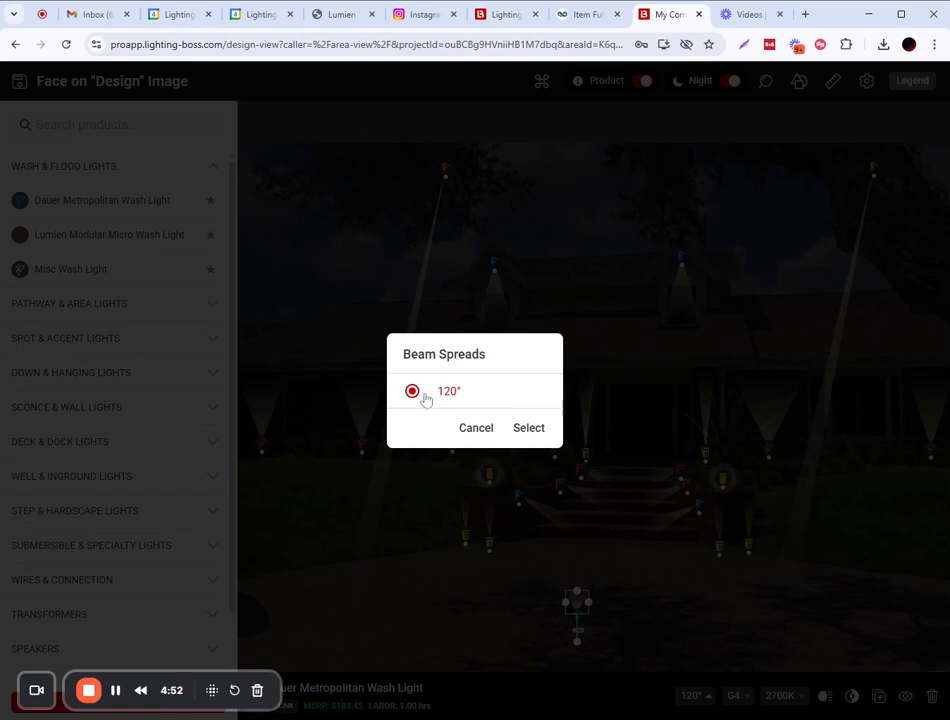
{"action": "left_click", "coordinate": [476, 428]}
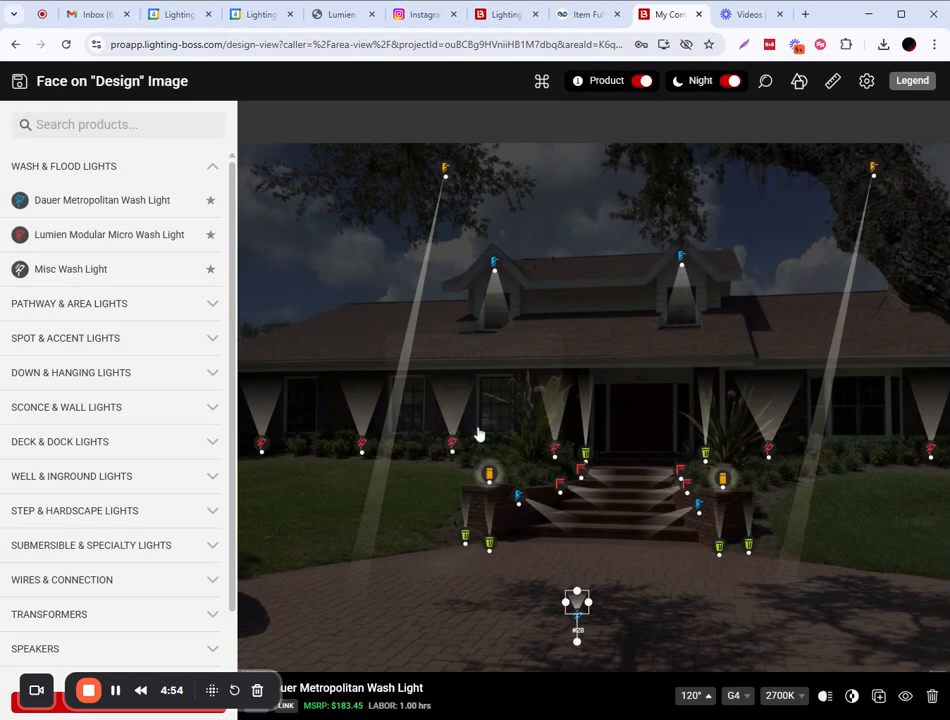
{"action": "left_click", "coordinate": [16, 44]}
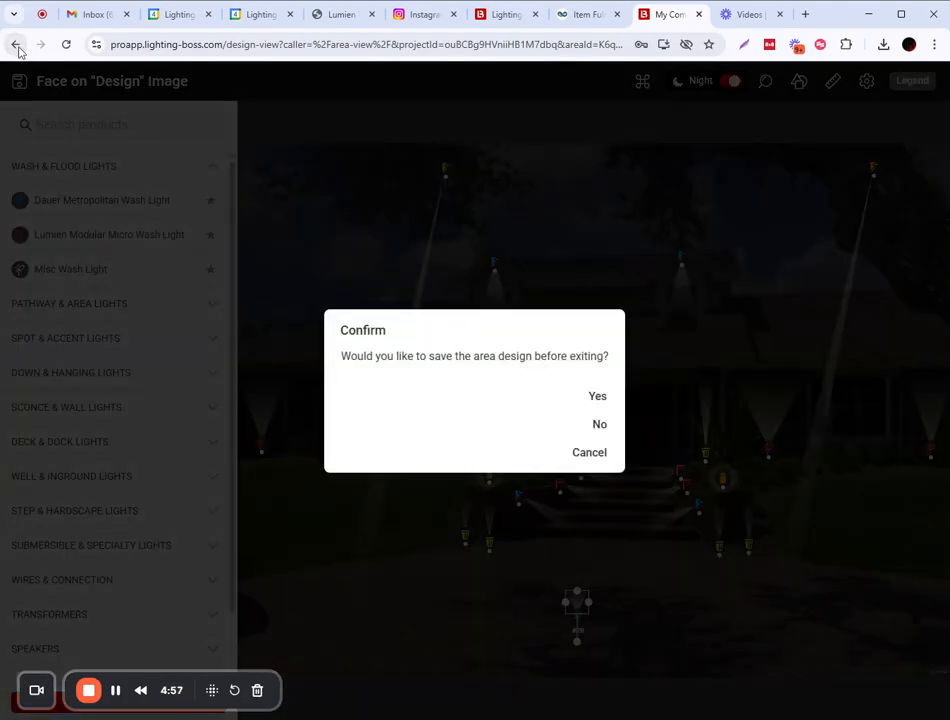
Discard the design changes and open the Dauer Metropolitan Wash Light via a 'metro' product search.
{"action": "left_click", "coordinate": [599, 426]}
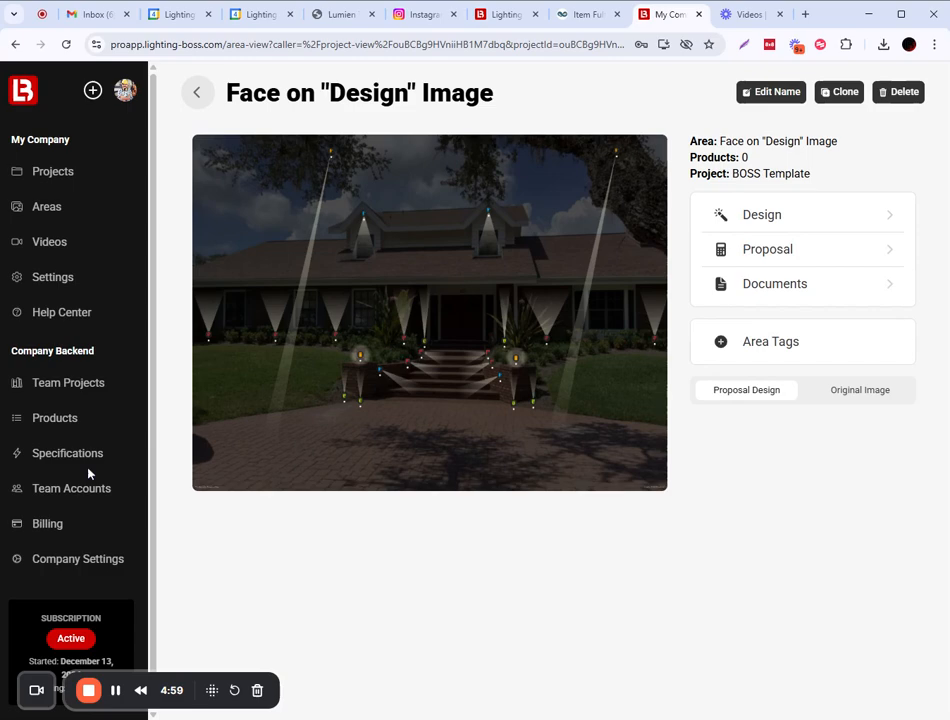
{"action": "left_click", "coordinate": [57, 420]}
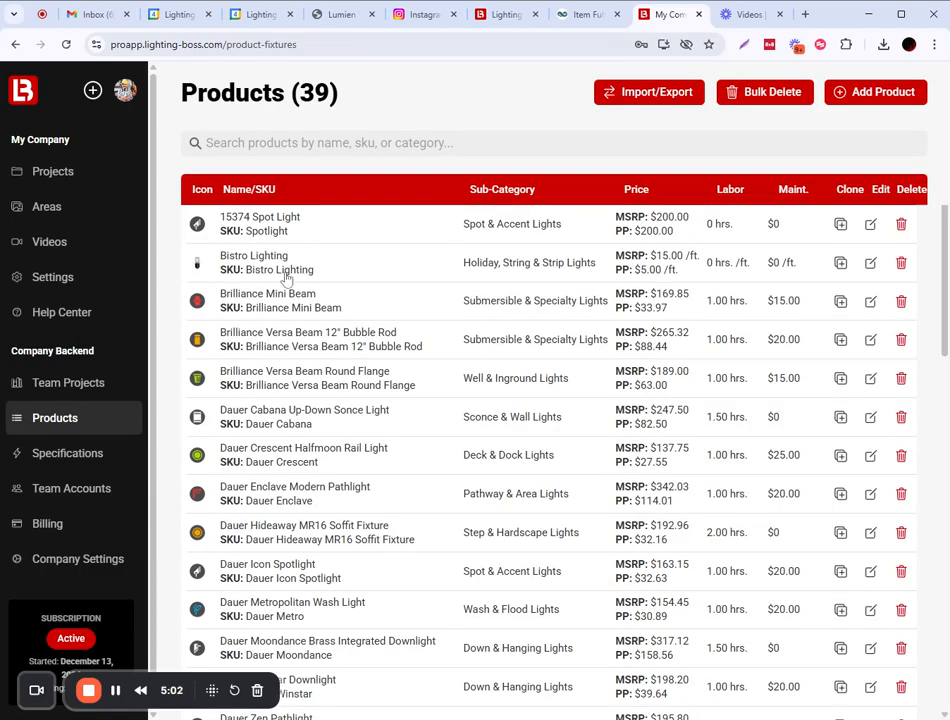
{"action": "type", "text": "metro"}
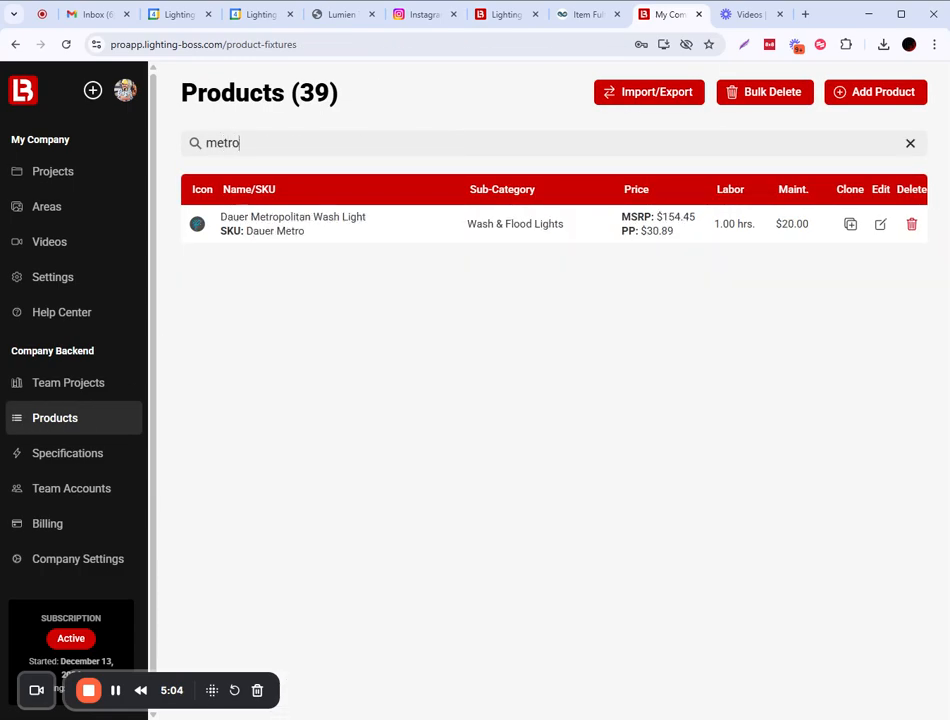
{"action": "left_click", "coordinate": [299, 216]}
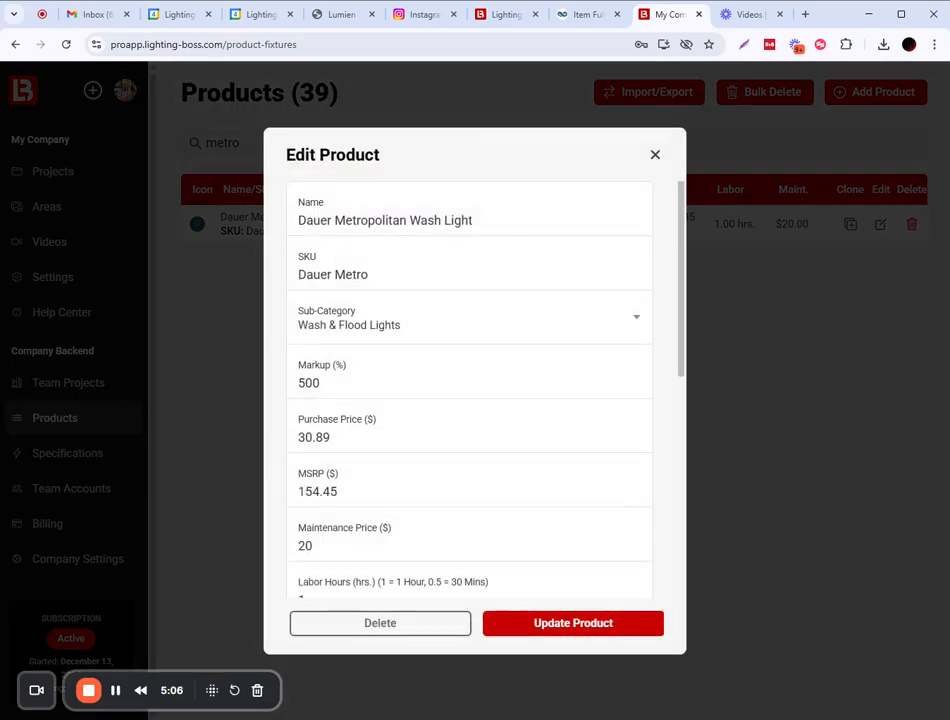
Replace the 120° beam spread with 360° and save the product.
{"action": "scroll", "coordinate": [372, 470], "scroll_direction": "down", "scroll_amount": 3}
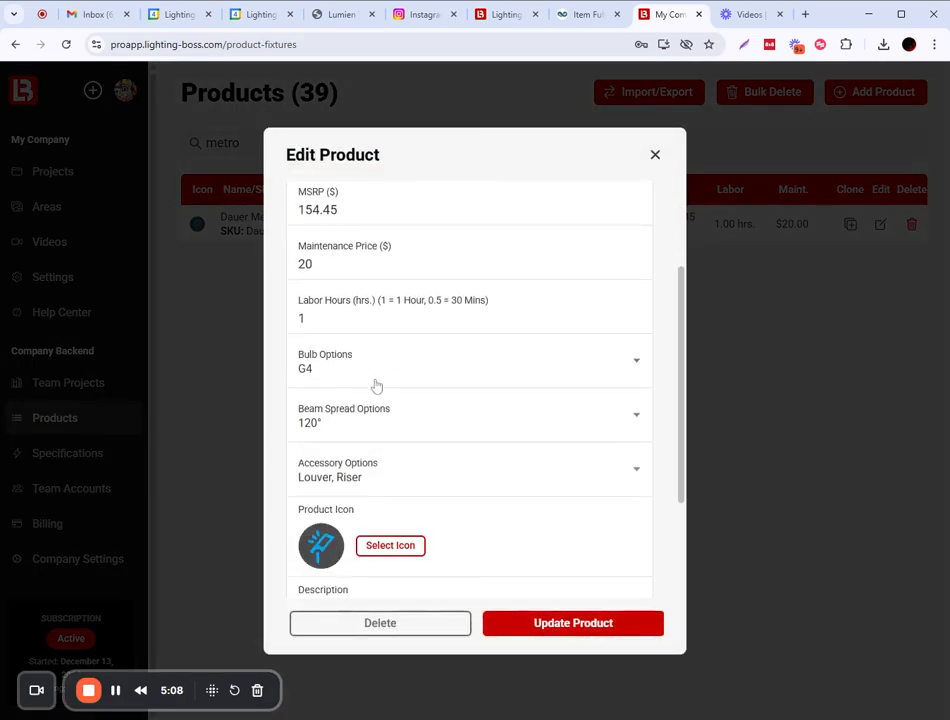
{"action": "left_click", "coordinate": [376, 422]}
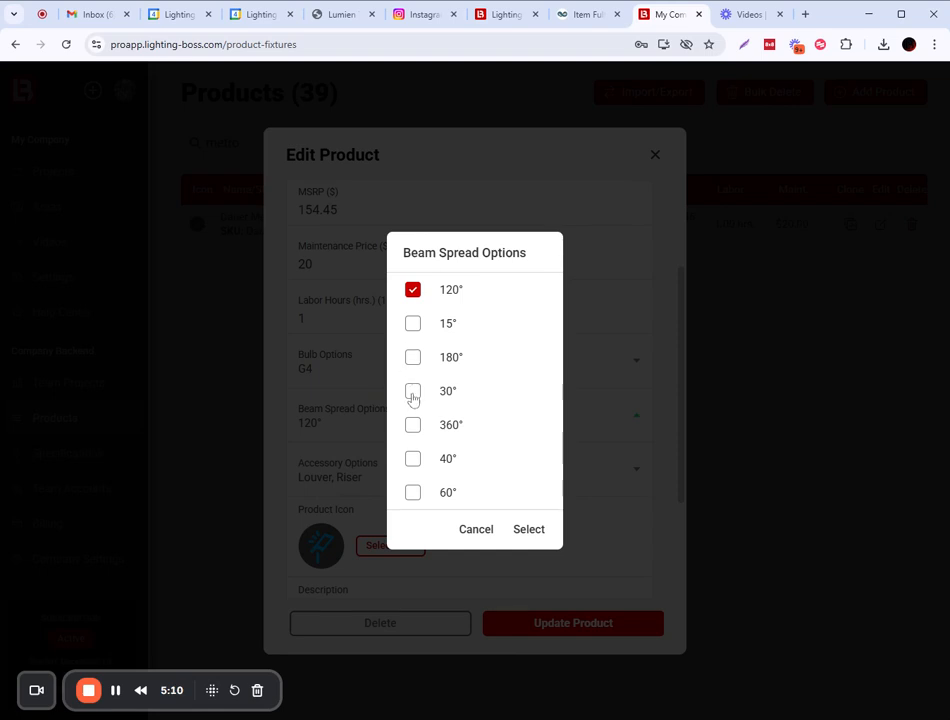
{"action": "left_click", "coordinate": [414, 428]}
{"action": "left_click", "coordinate": [414, 292]}
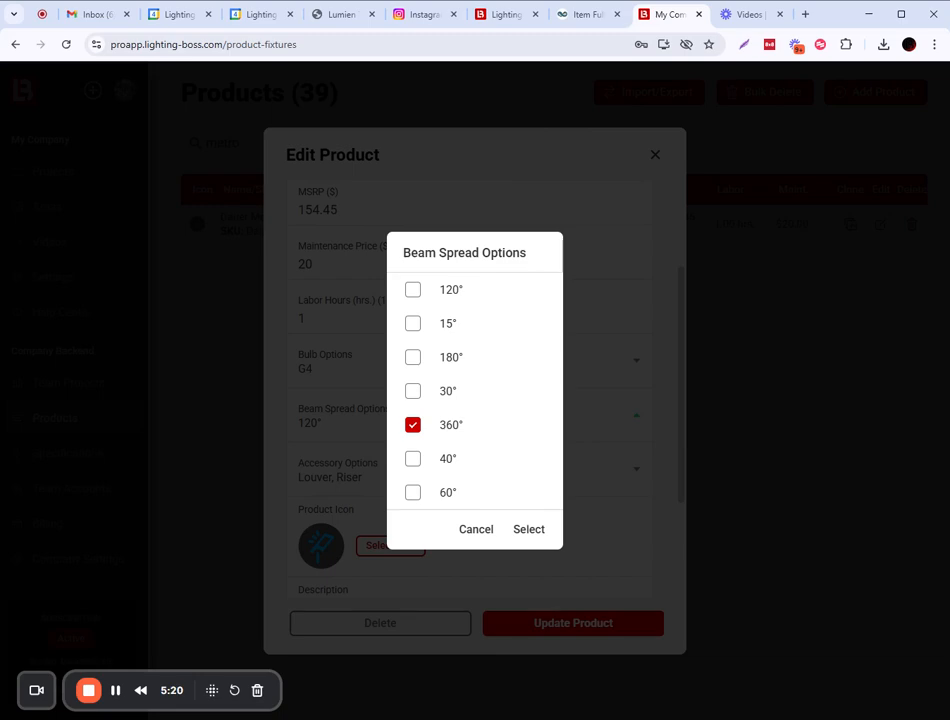
{"action": "left_click", "coordinate": [532, 532]}
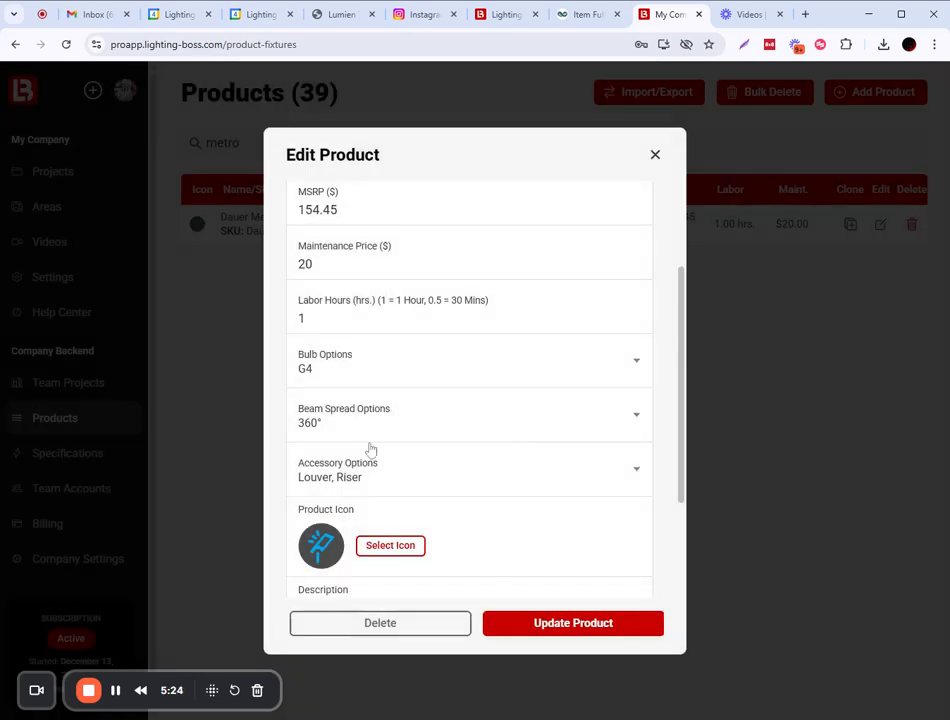
{"action": "left_click", "coordinate": [580, 630]}
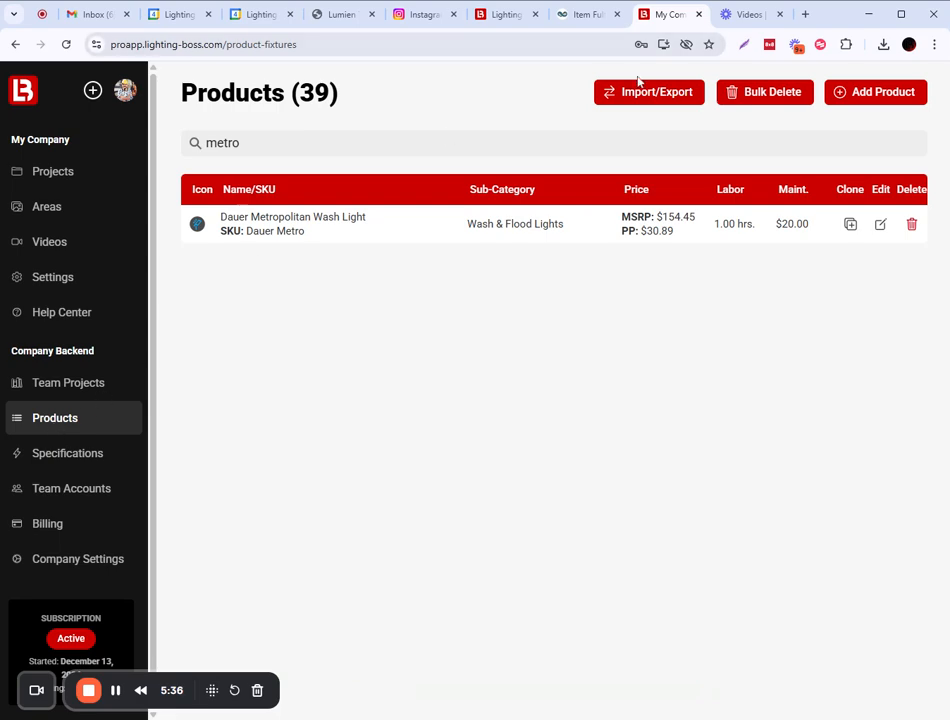
Start a new product named FX Pendant in the Down & Hanging Lights sub-category.
{"action": "left_click", "coordinate": [857, 98]}
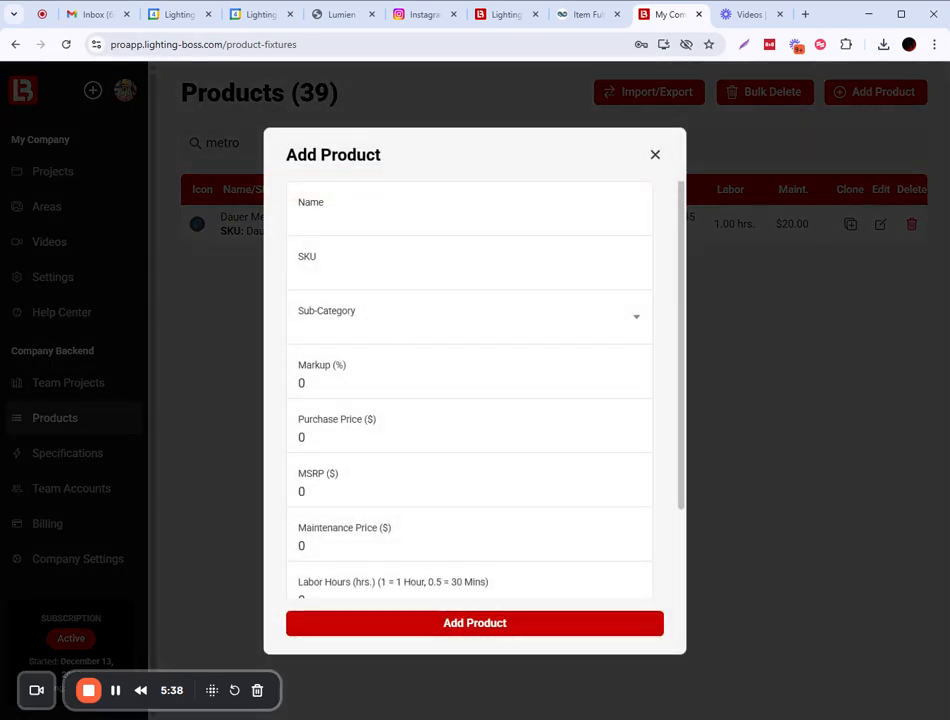
{"action": "type", "text": "N"}
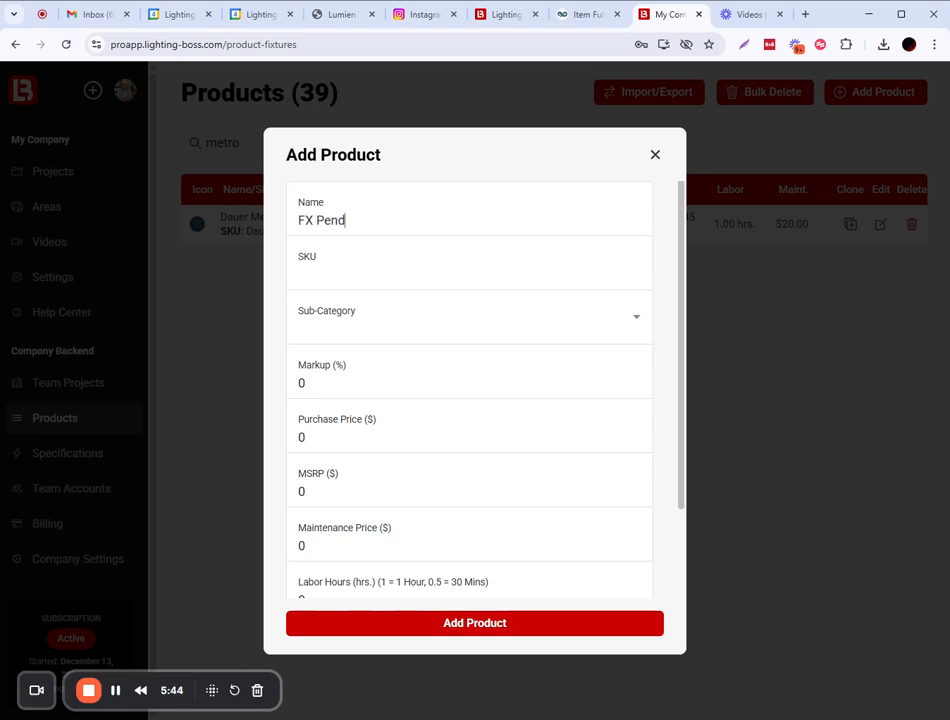
{"action": "key", "text": "Tab"}
{"action": "key", "text": "Tab"}
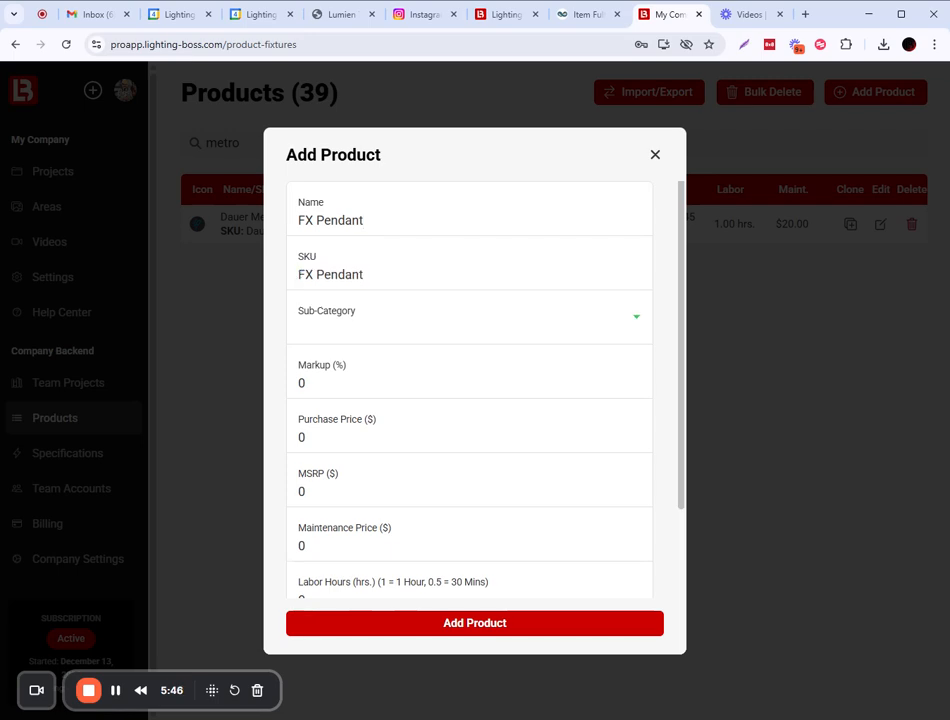
{"action": "left_click", "coordinate": [630, 319]}
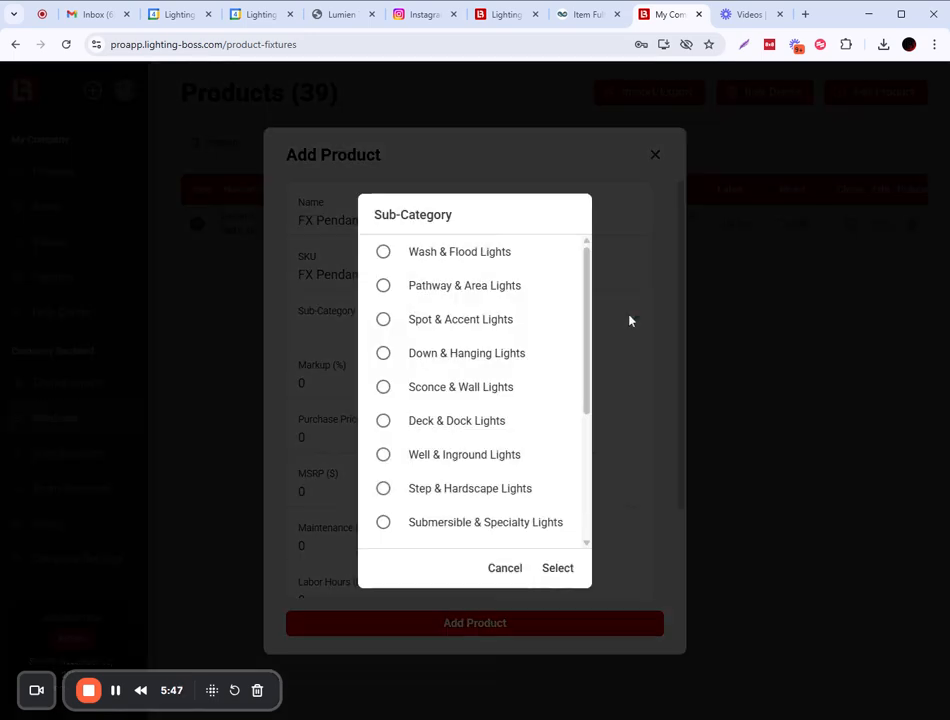
{"action": "left_click", "coordinate": [385, 358]}
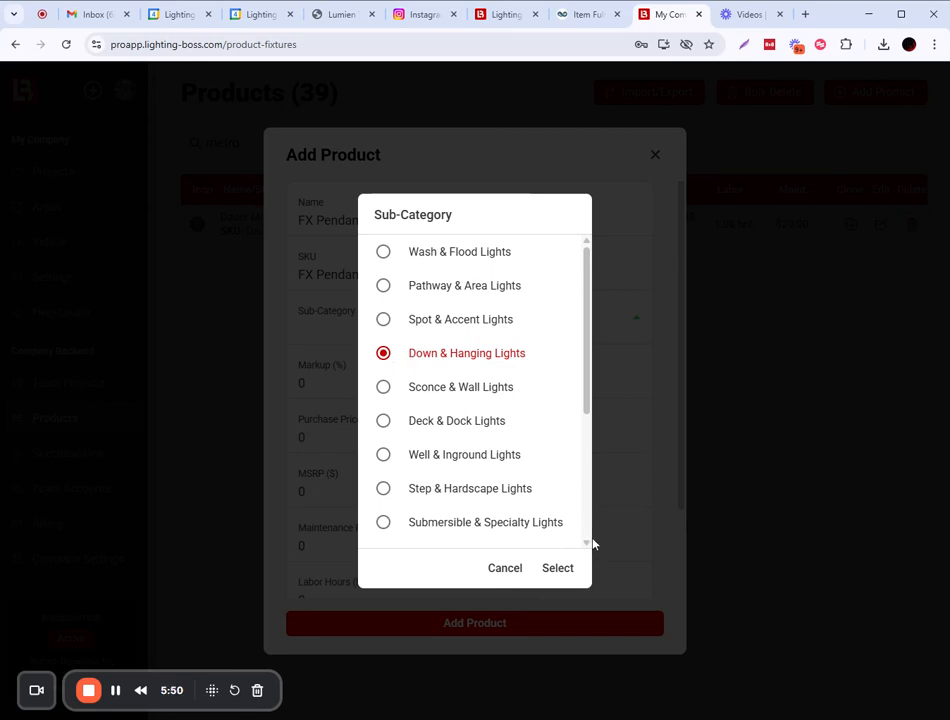
{"action": "left_click", "coordinate": [557, 569]}
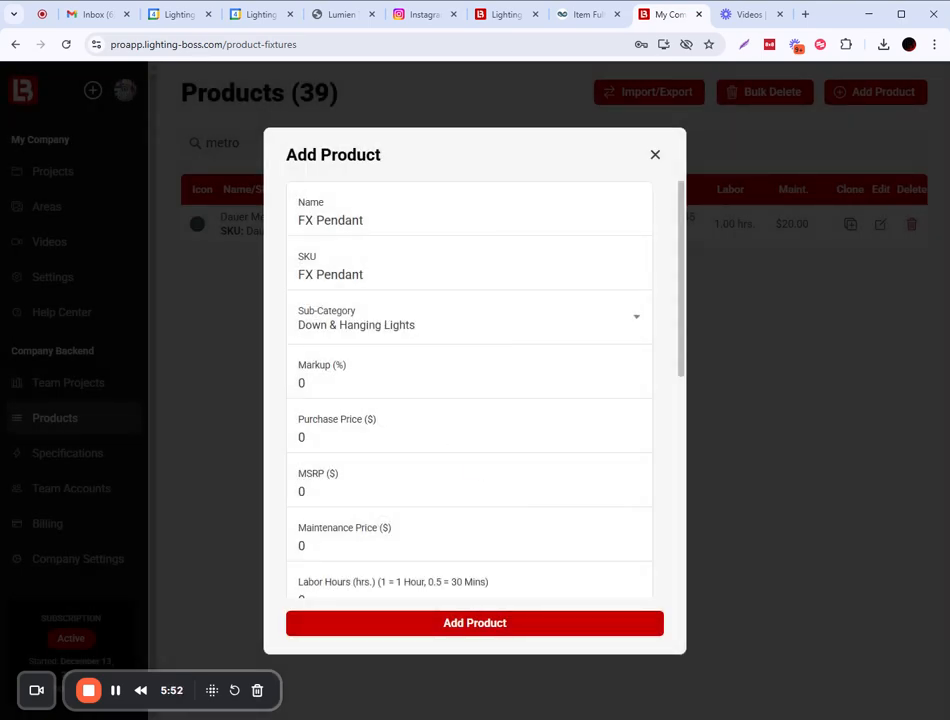
Set markup to 300% ($90 purchase, $270 MSRP) and labor hours to 2.
{"action": "double_click", "coordinate": [301, 438]}
{"action": "double_click", "coordinate": [300, 384]}
{"action": "type", "text": "300"}
{"action": "key", "text": "Tab"}
{"action": "key", "text": "Tab"}
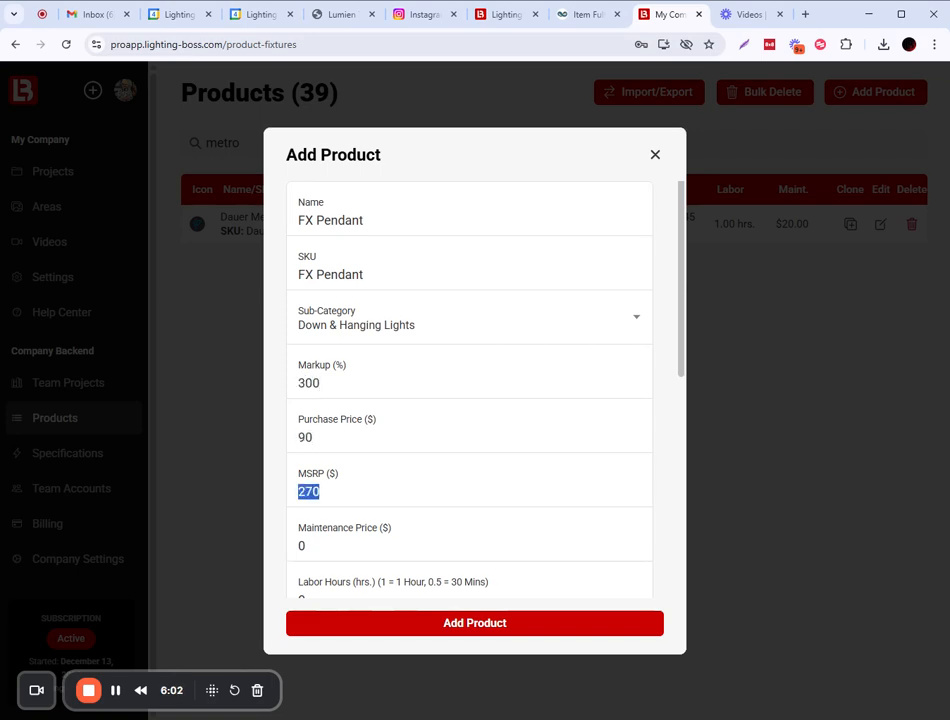
{"action": "key", "text": "Tab"}
{"action": "scroll", "coordinate": [513, 346], "scroll_direction": "down", "scroll_amount": 3}
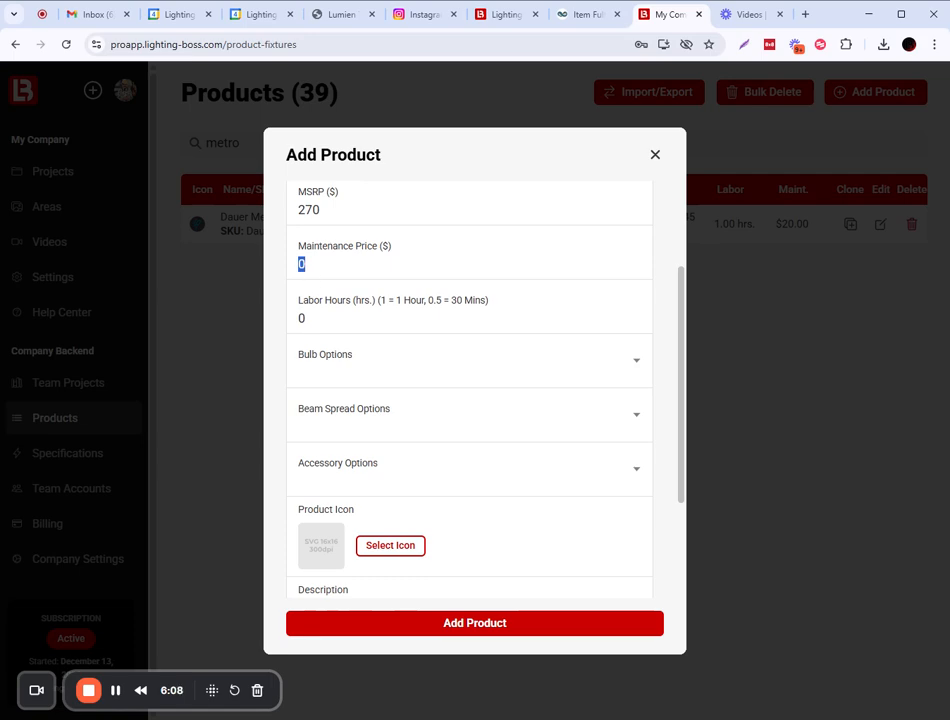
{"action": "double_click", "coordinate": [300, 318]}
{"action": "type", "text": "2"}
Set SCB as the FX Pendant's bulb option.
{"action": "left_click", "coordinate": [632, 371]}
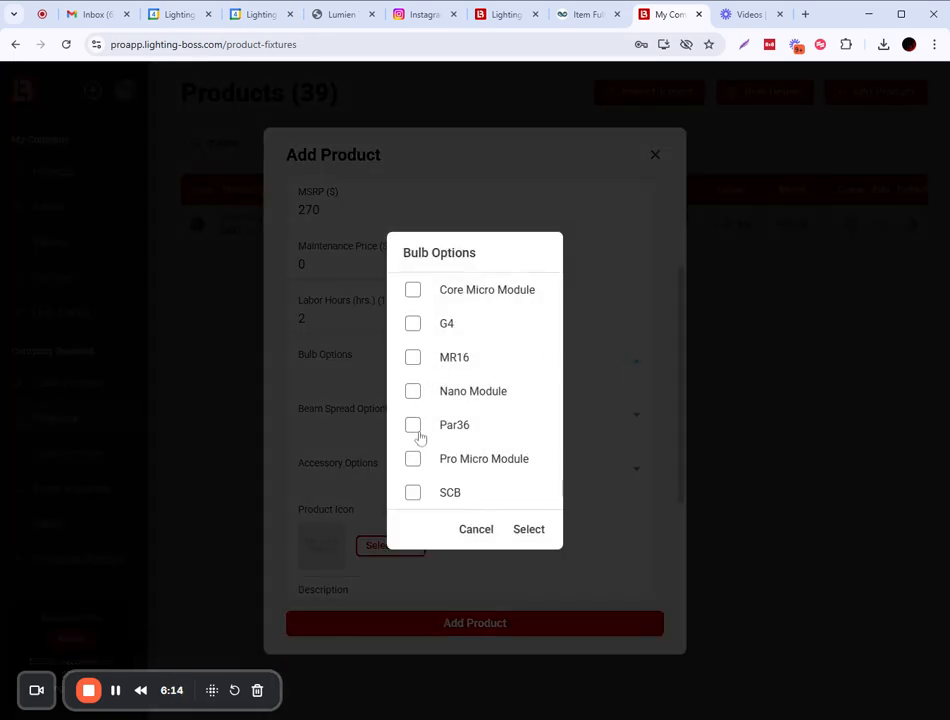
{"action": "left_click", "coordinate": [416, 492]}
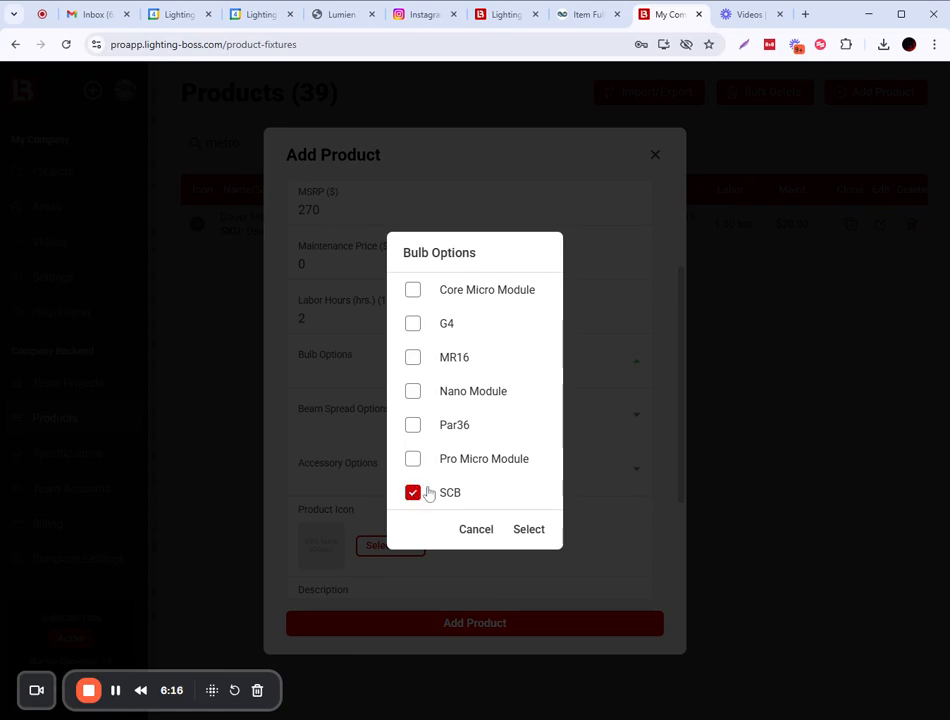
{"action": "left_click", "coordinate": [535, 531]}
{"action": "left_click", "coordinate": [637, 424]}
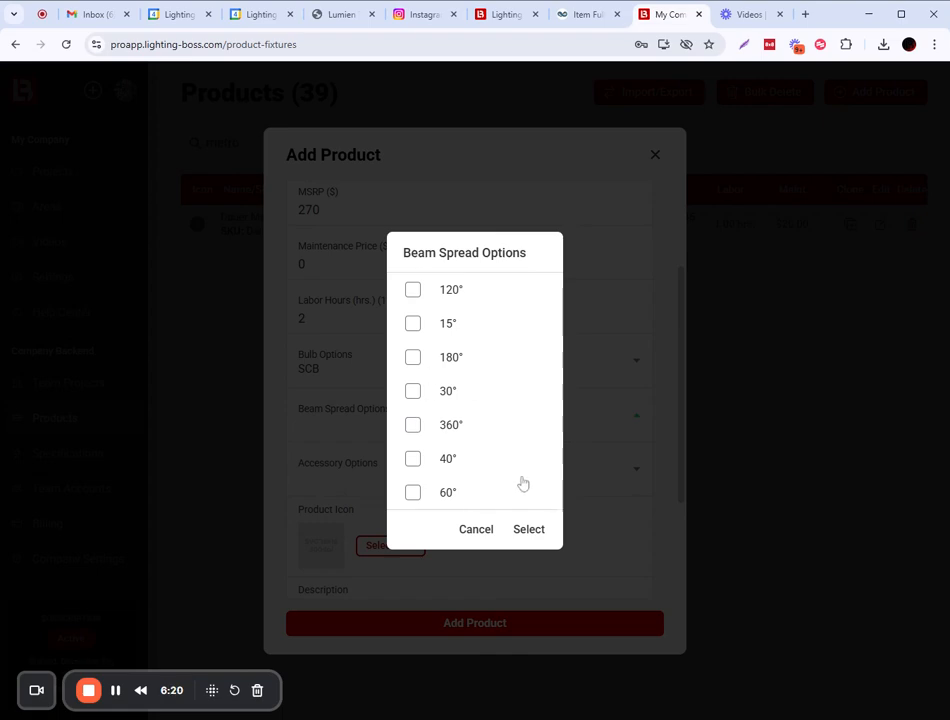
{"action": "left_click", "coordinate": [476, 529]}
{"action": "left_click", "coordinate": [636, 364]}
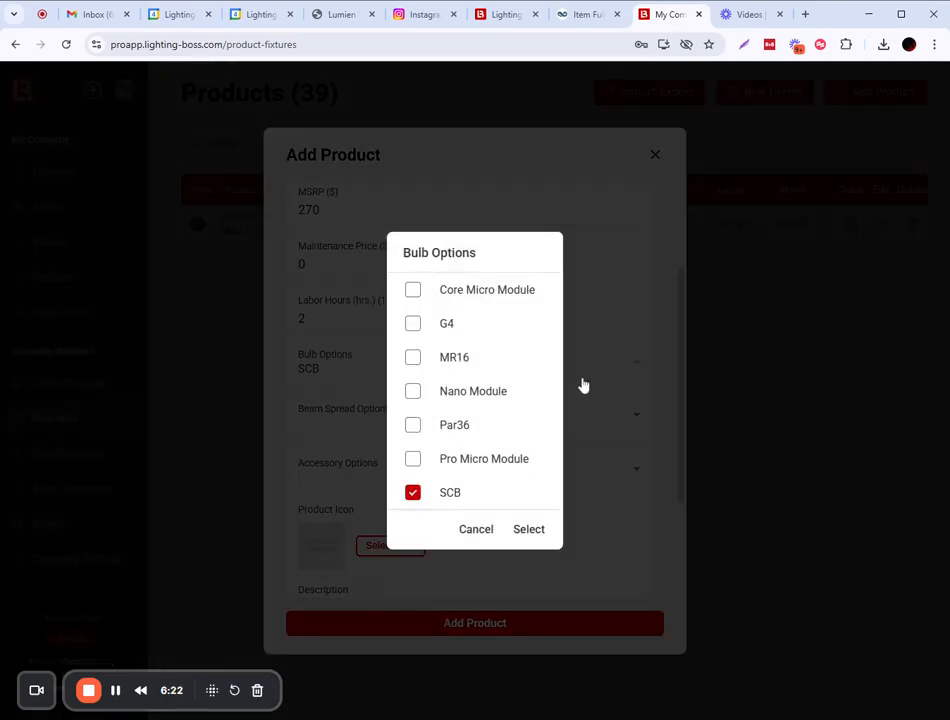
{"action": "left_click", "coordinate": [477, 530]}
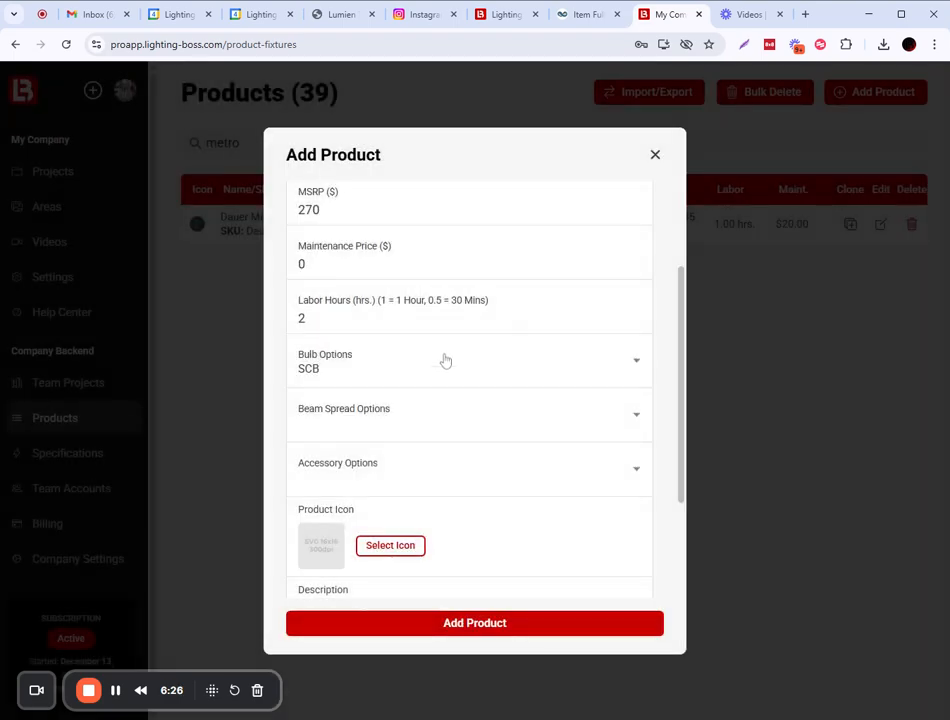
{"action": "scroll", "coordinate": [468, 425], "scroll_direction": "up", "scroll_amount": 1}
{"action": "scroll", "coordinate": [468, 425], "scroll_direction": "down", "scroll_amount": 3}
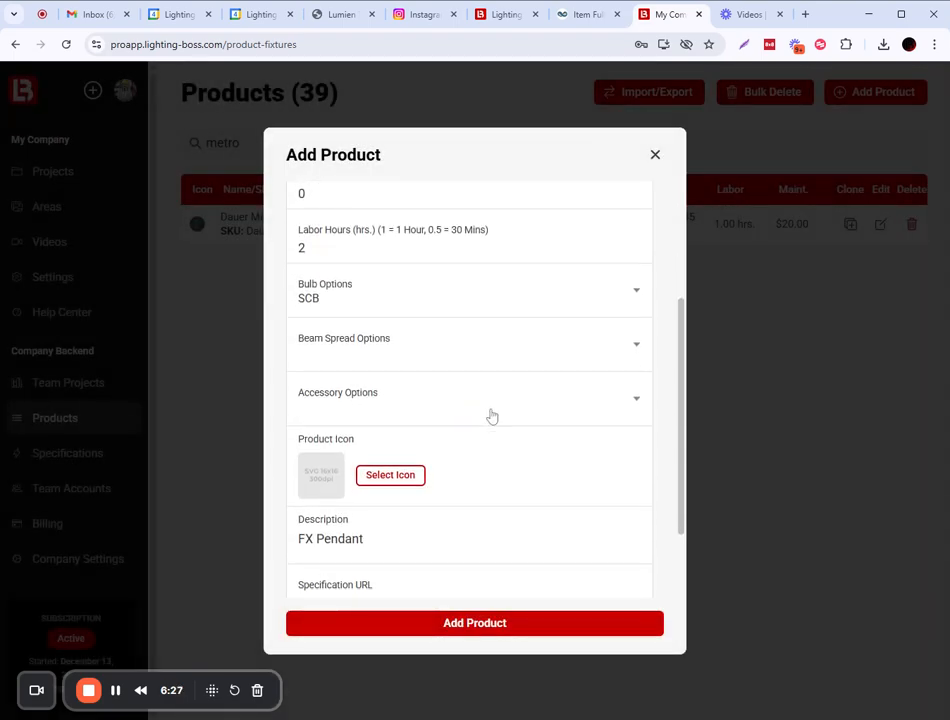
Select all seven beam spreads: 15°, 30°, 360°, 180°, 120°, 40° and 60°.
{"action": "left_click", "coordinate": [628, 349]}
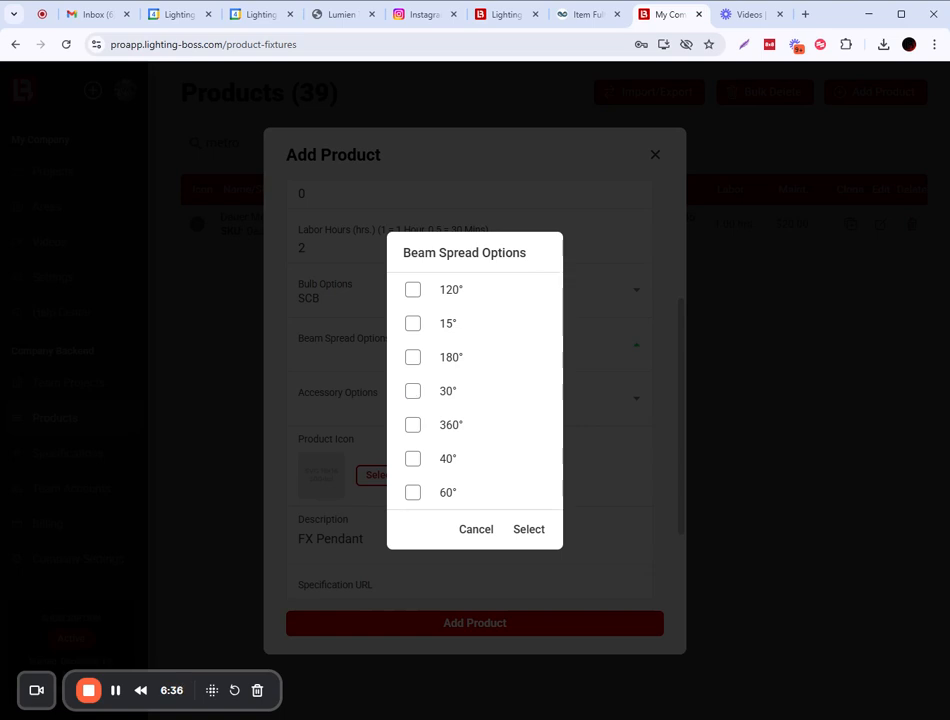
{"action": "left_click", "coordinate": [413, 325]}
{"action": "left_click", "coordinate": [413, 393]}
{"action": "left_click", "coordinate": [413, 424]}
{"action": "left_click", "coordinate": [413, 357]}
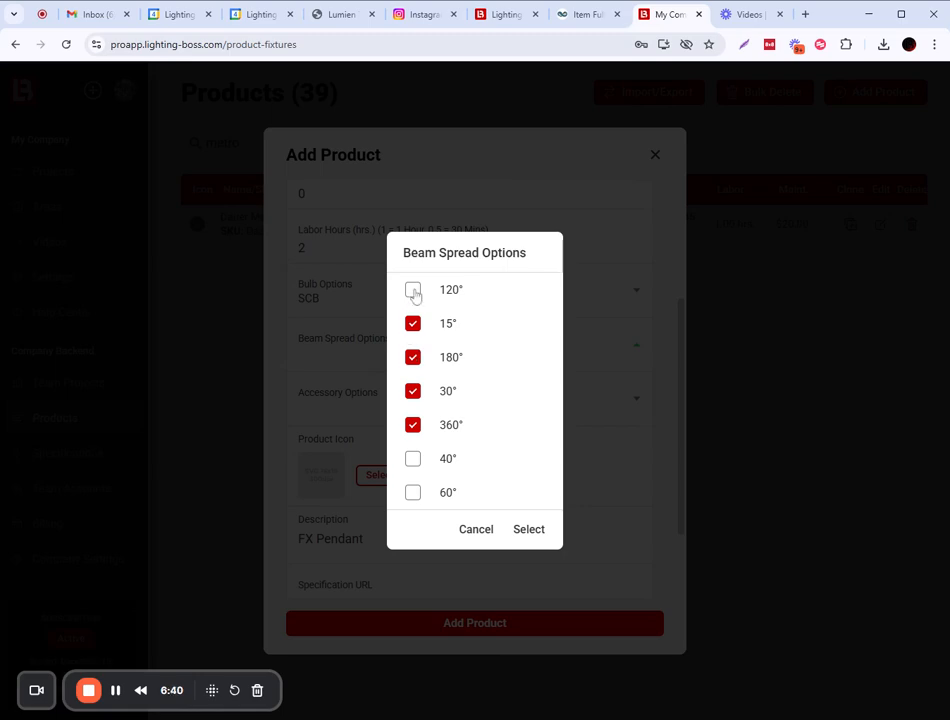
{"action": "left_click", "coordinate": [413, 289]}
{"action": "left_click", "coordinate": [413, 459]}
{"action": "left_click", "coordinate": [412, 493]}
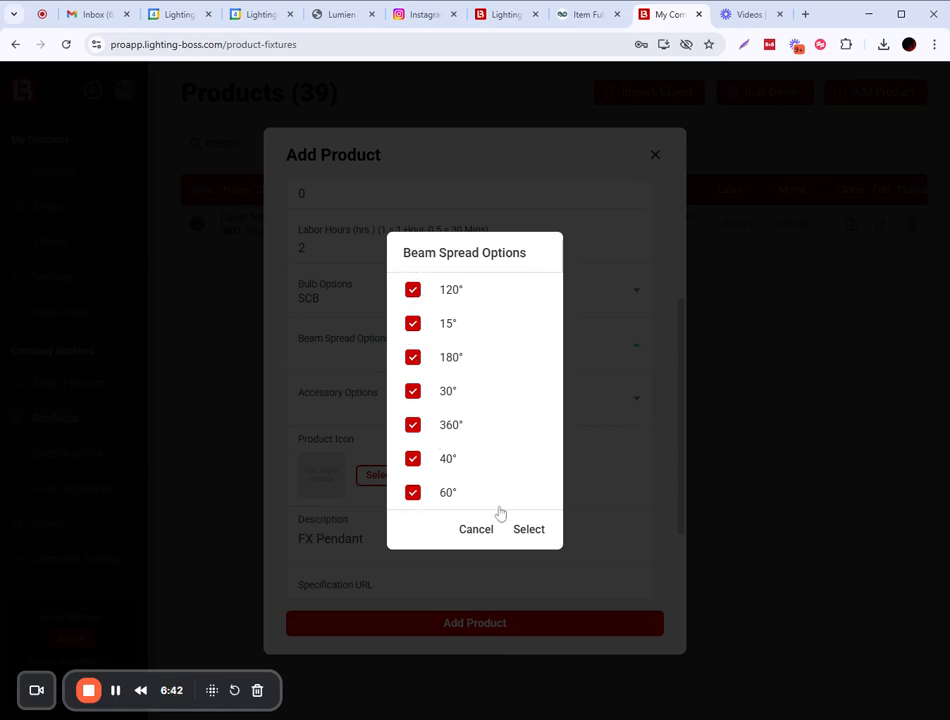
{"action": "left_click", "coordinate": [528, 531]}
{"action": "scroll", "coordinate": [453, 441], "scroll_direction": "down", "scroll_amount": 3}
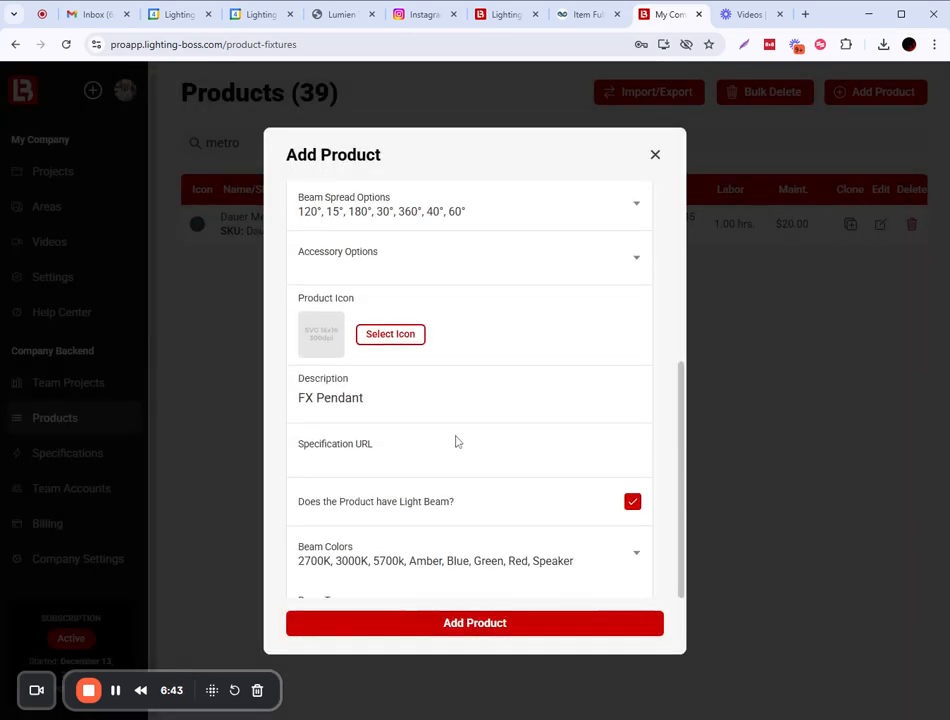
Add Louver as an accessory and remove Speaker from the beam colours.
{"action": "left_click", "coordinate": [632, 262]}
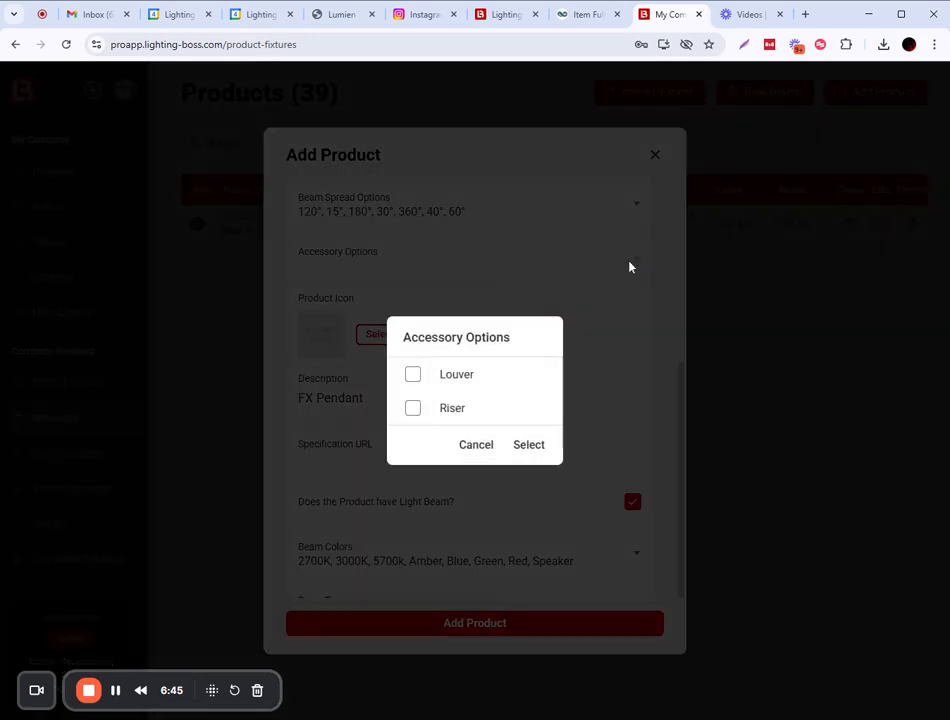
{"action": "left_click", "coordinate": [412, 376]}
{"action": "left_click", "coordinate": [534, 447]}
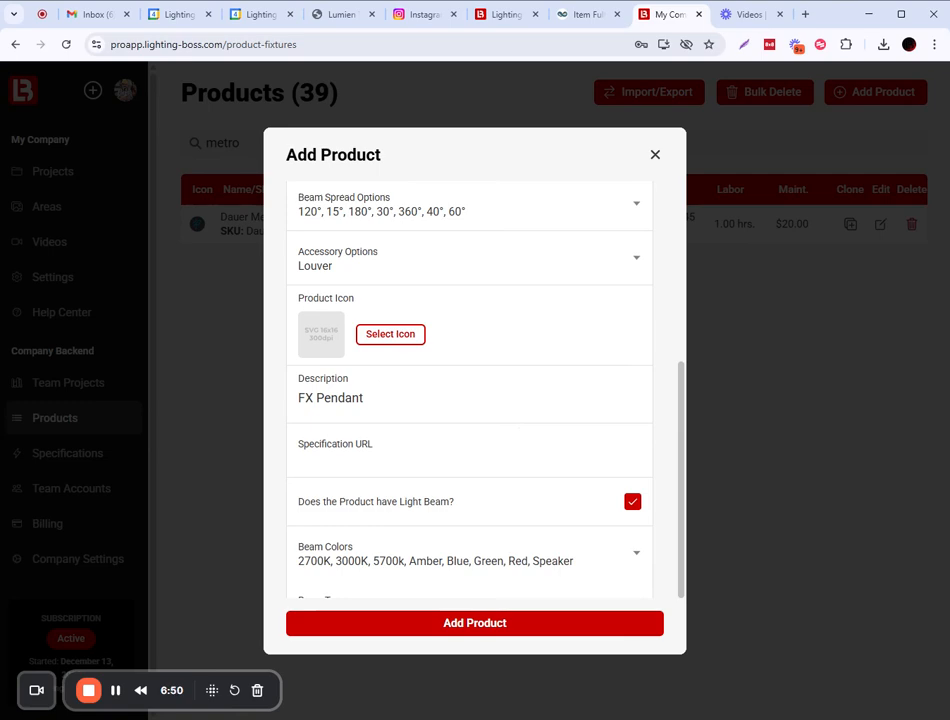
{"action": "scroll", "coordinate": [392, 505], "scroll_direction": "down", "scroll_amount": 2}
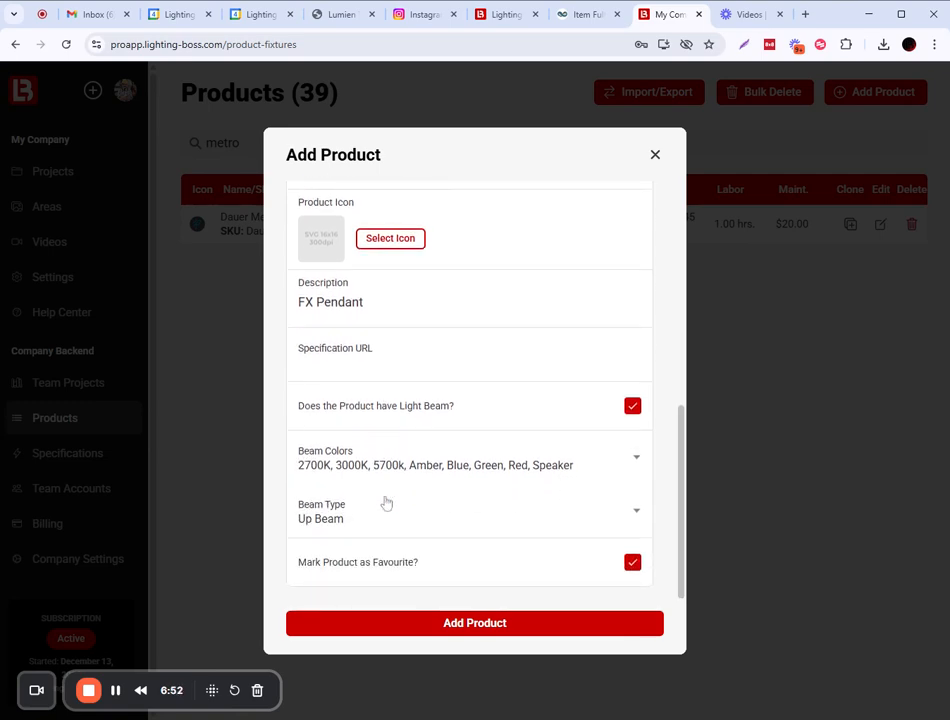
{"action": "left_click", "coordinate": [623, 462]}
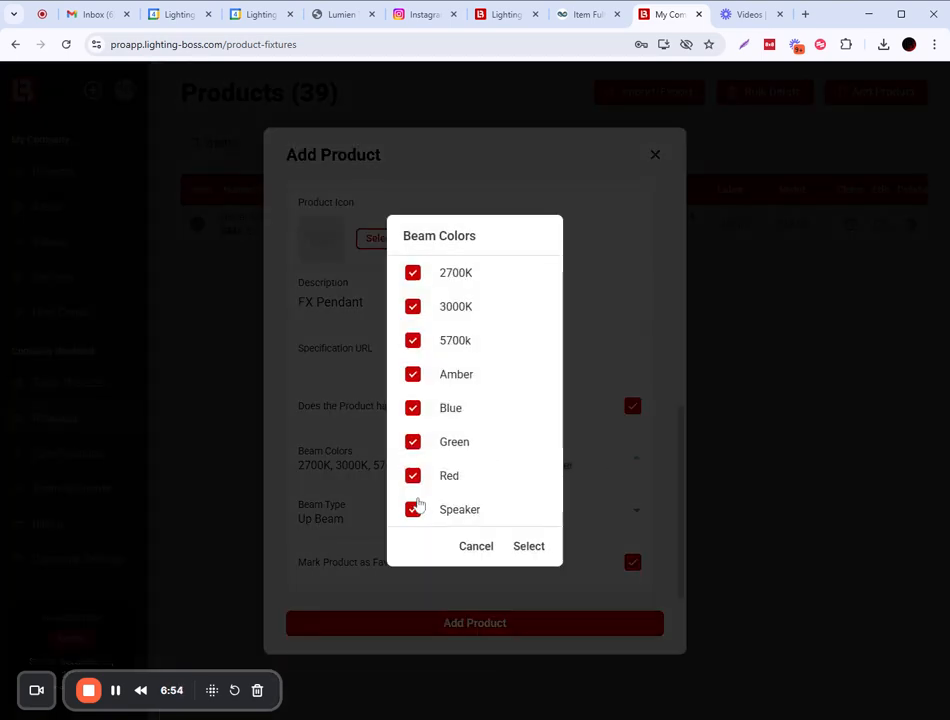
{"action": "left_click", "coordinate": [413, 510]}
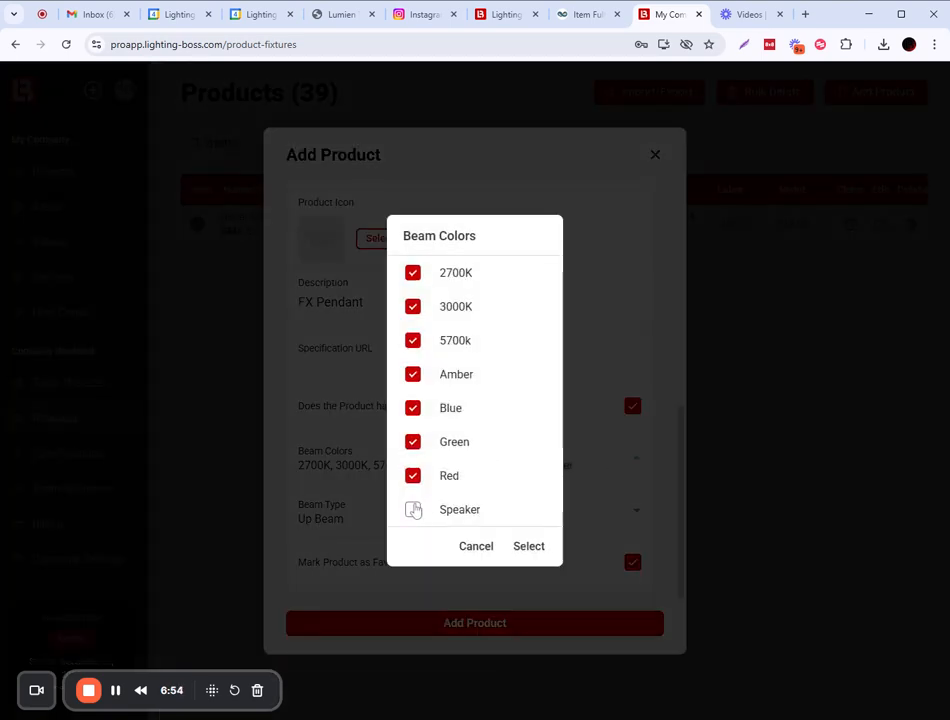
{"action": "left_click", "coordinate": [530, 547]}
Set the beam type to Down Beam.
{"action": "left_click", "coordinate": [634, 512]}
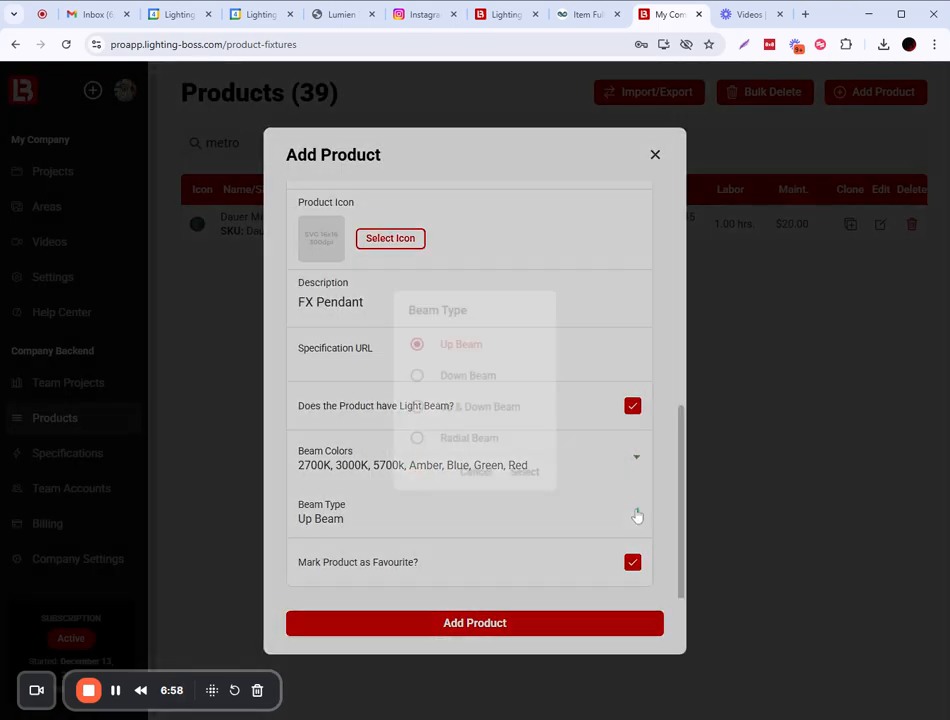
{"action": "left_click", "coordinate": [413, 376]}
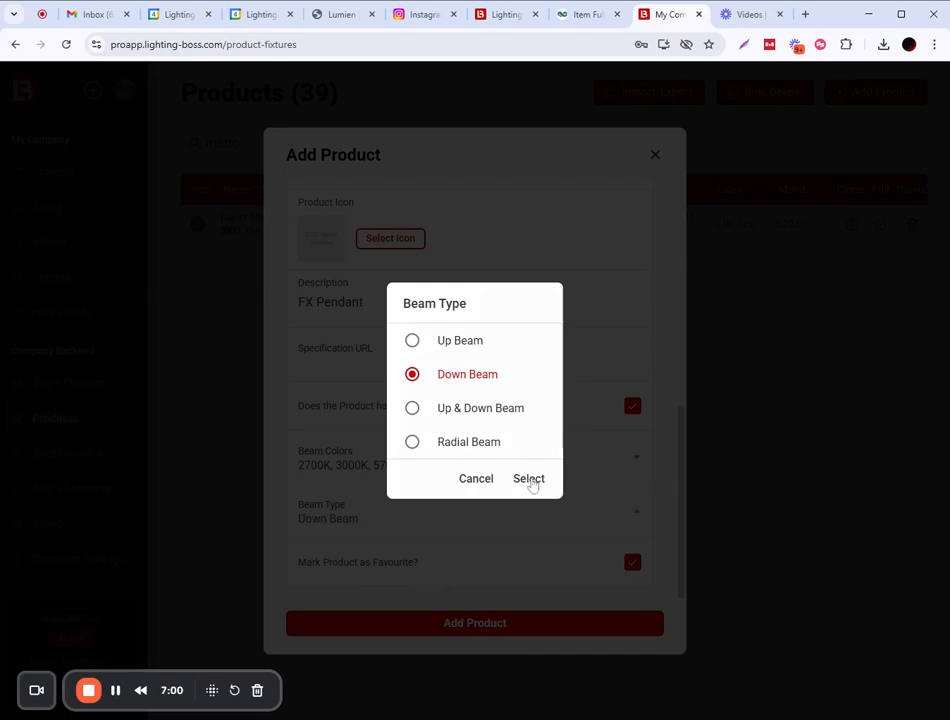
{"action": "left_click", "coordinate": [530, 480]}
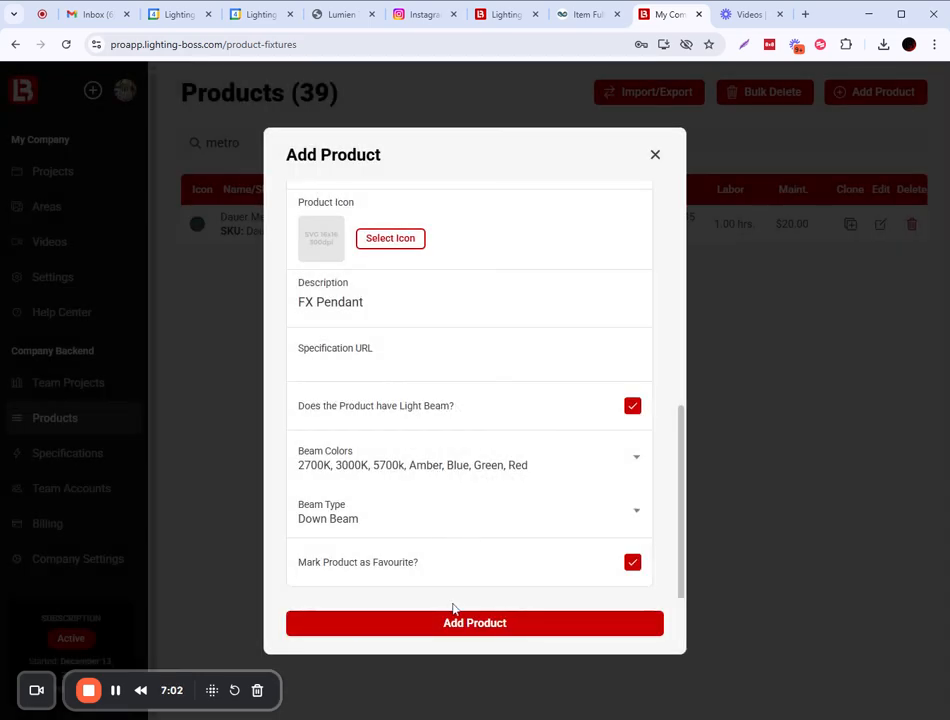
Choose the blue pendant light icon and save the FX Pendant product.
{"action": "scroll", "coordinate": [384, 397], "scroll_direction": "up", "scroll_amount": 2}
{"action": "left_click", "coordinate": [392, 384]}
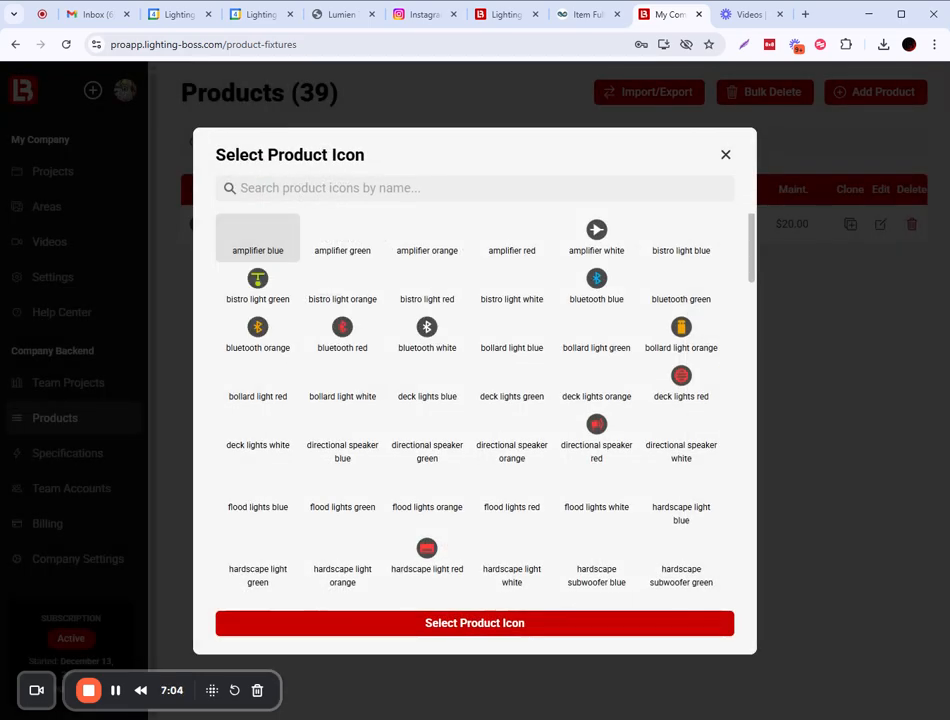
{"action": "scroll", "coordinate": [480, 378], "scroll_direction": "down", "scroll_amount": 5}
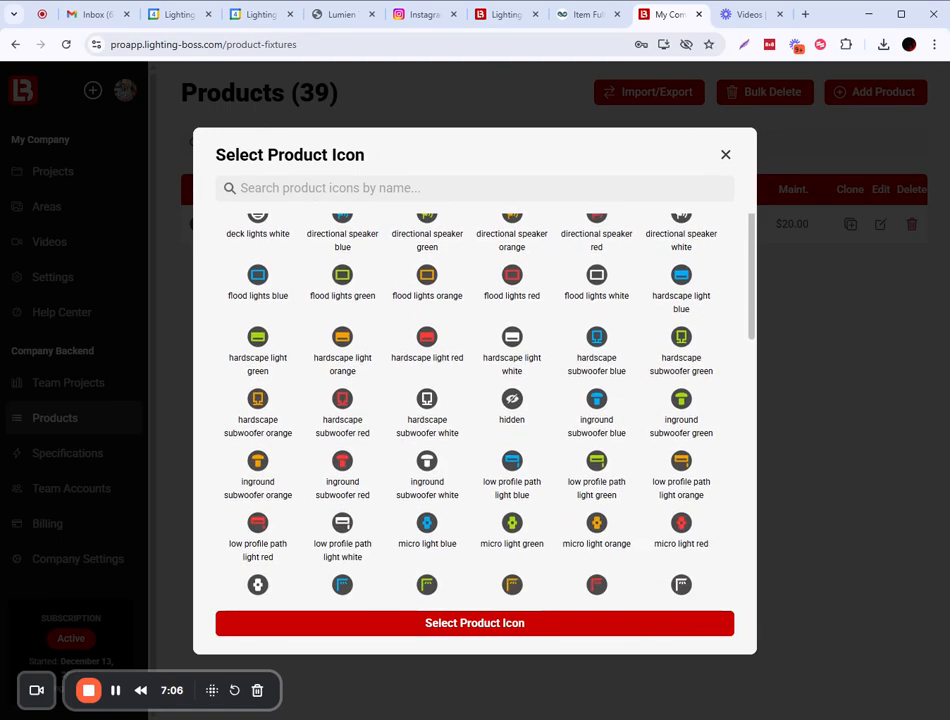
{"action": "scroll", "coordinate": [523, 432], "scroll_direction": "down", "scroll_amount": 2}
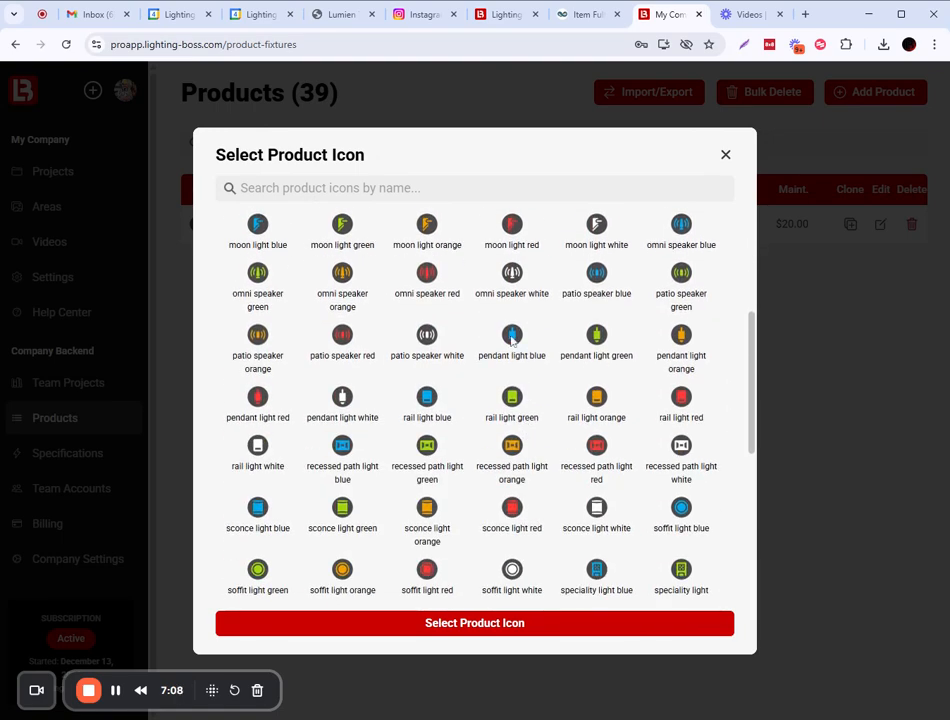
{"action": "left_click", "coordinate": [512, 623]}
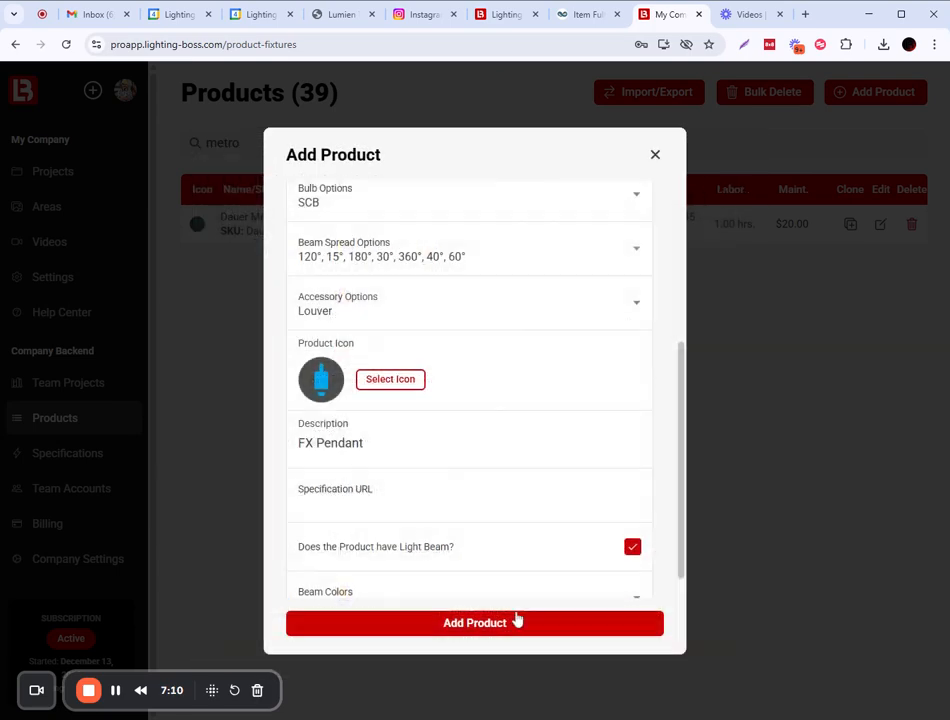
{"action": "left_click", "coordinate": [496, 628]}
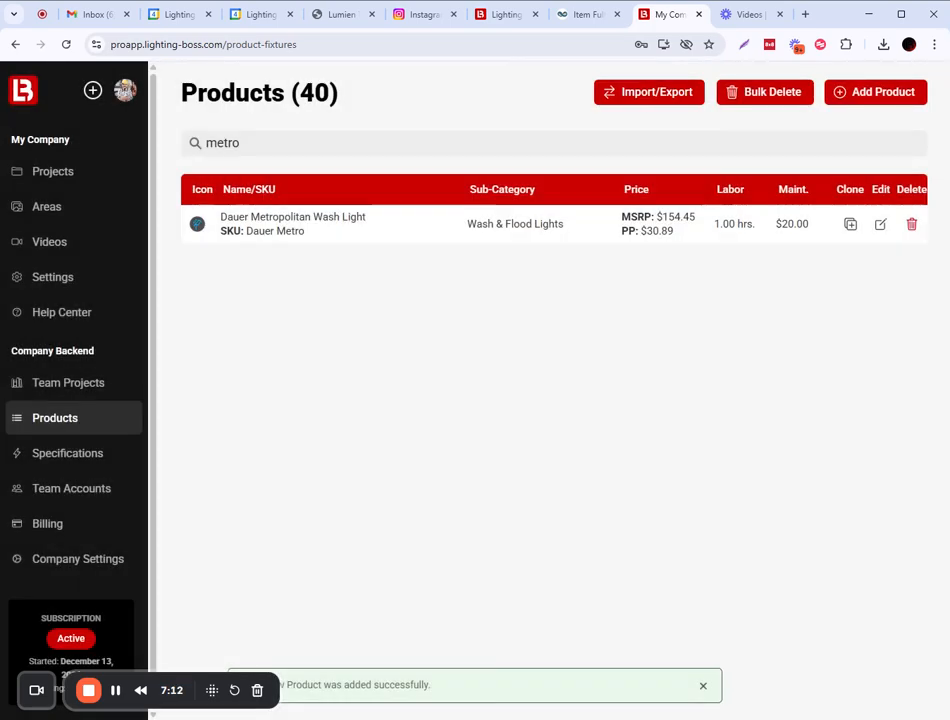
Open the BOSS Template project's Face on "Design" Image area in the design editor.
{"action": "left_click", "coordinate": [55, 173]}
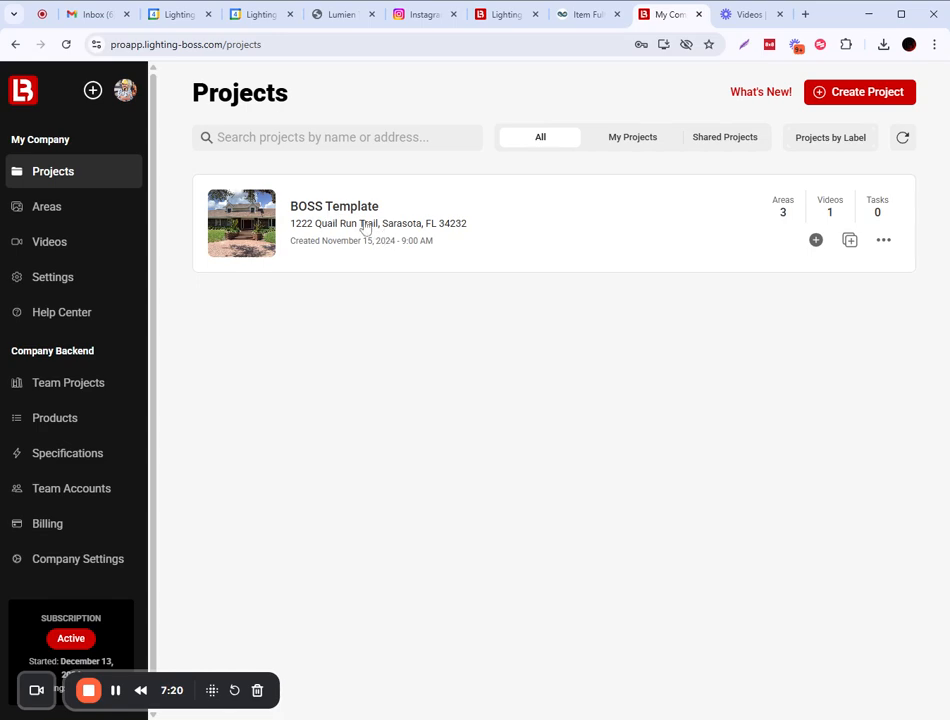
{"action": "left_click", "coordinate": [366, 228]}
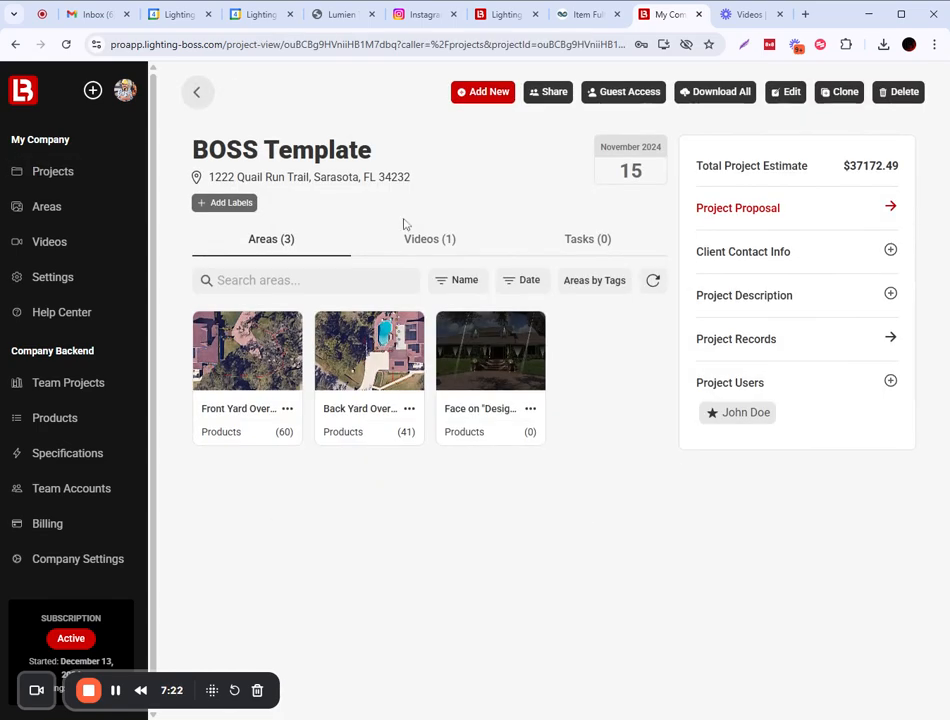
{"action": "left_click", "coordinate": [507, 358]}
{"action": "left_click", "coordinate": [751, 218]}
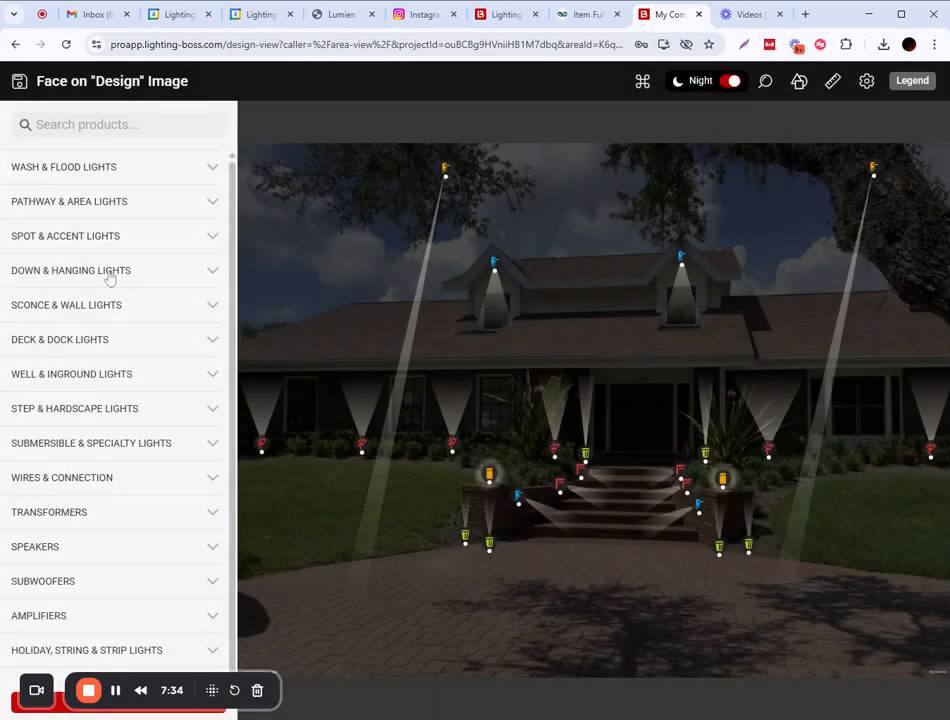
Add an FX Pendant from Down & Hanging Lights into the tree top and widen its beam.
{"action": "left_click", "coordinate": [182, 281]}
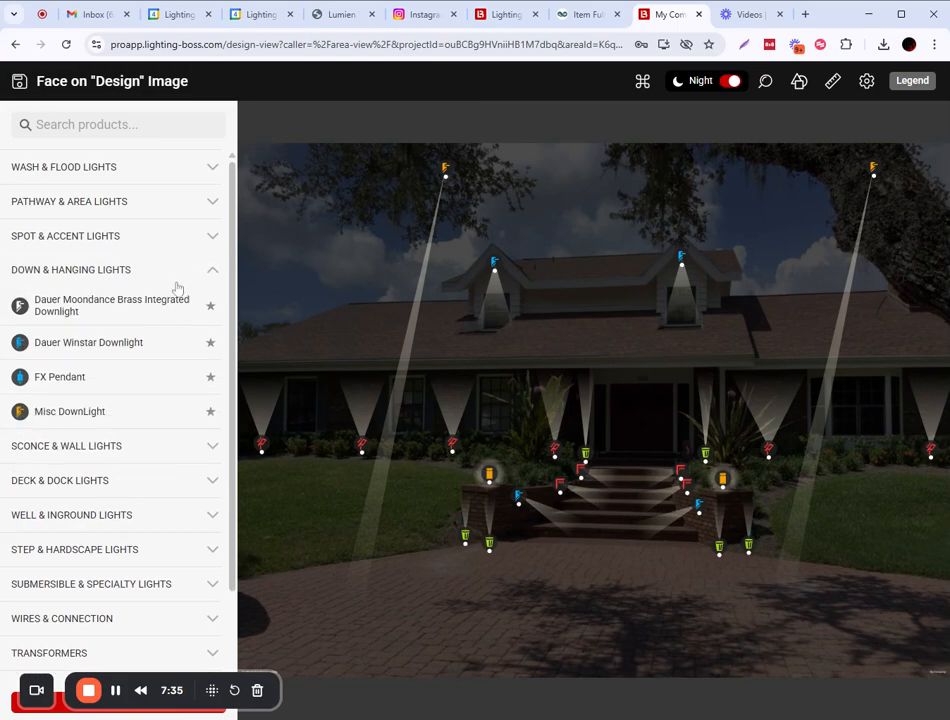
{"action": "left_click", "coordinate": [52, 378]}
{"action": "mouse_move", "coordinate": [594, 410]}
{"action": "left_mouse_down"}
{"action": "mouse_move", "coordinate": [689, 385]}
{"action": "mouse_move", "coordinate": [769, 234]}
{"action": "mouse_move", "coordinate": [769, 321]}
{"action": "left_mouse_up"}
{"action": "left_click_drag", "start_coordinate": [757, 271], "coordinate": [720, 268]}
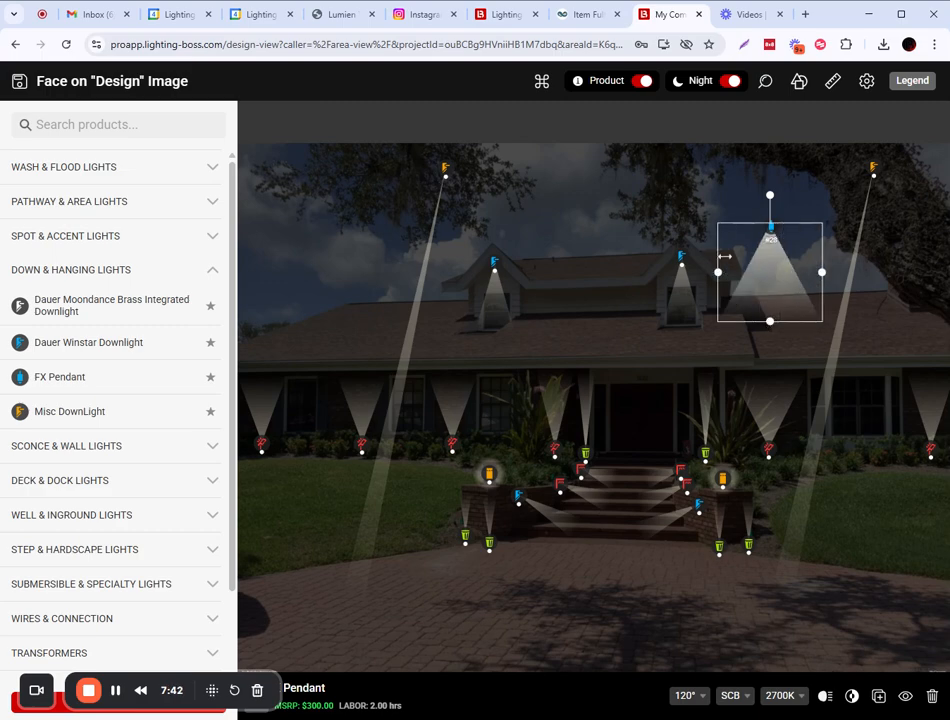
{"action": "mouse_move", "coordinate": [771, 229]}
{"action": "left_mouse_down"}
{"action": "mouse_move", "coordinate": [808, 163]}
{"action": "mouse_move", "coordinate": [793, 152]}
{"action": "left_mouse_up"}
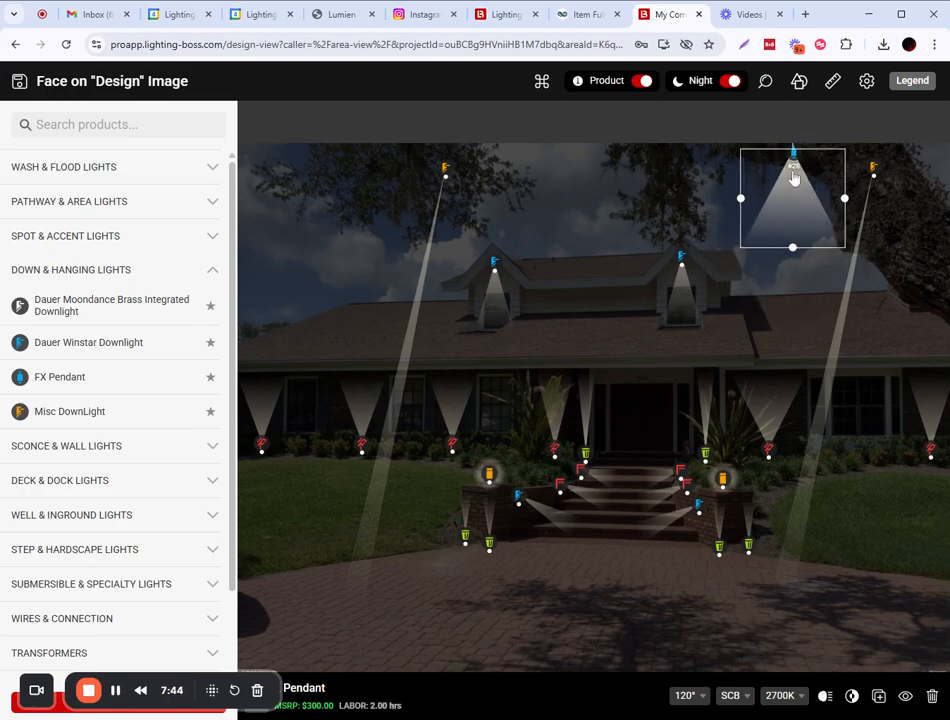
Keep the 120° beam spread and set the pendant's colour to Amber.
{"action": "left_click", "coordinate": [693, 696]}
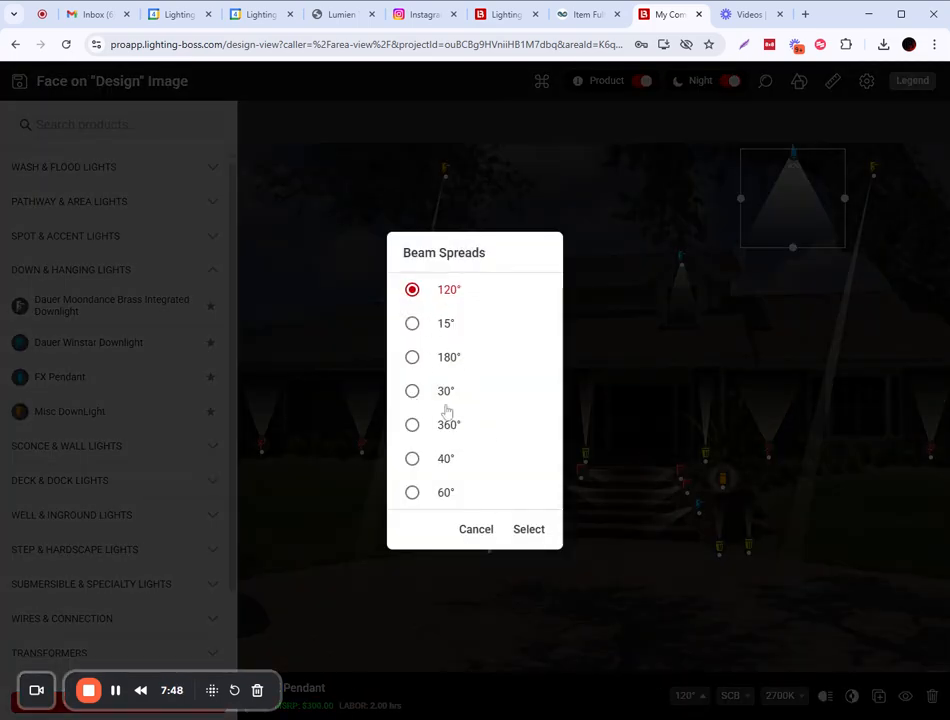
{"action": "left_click", "coordinate": [775, 700]}
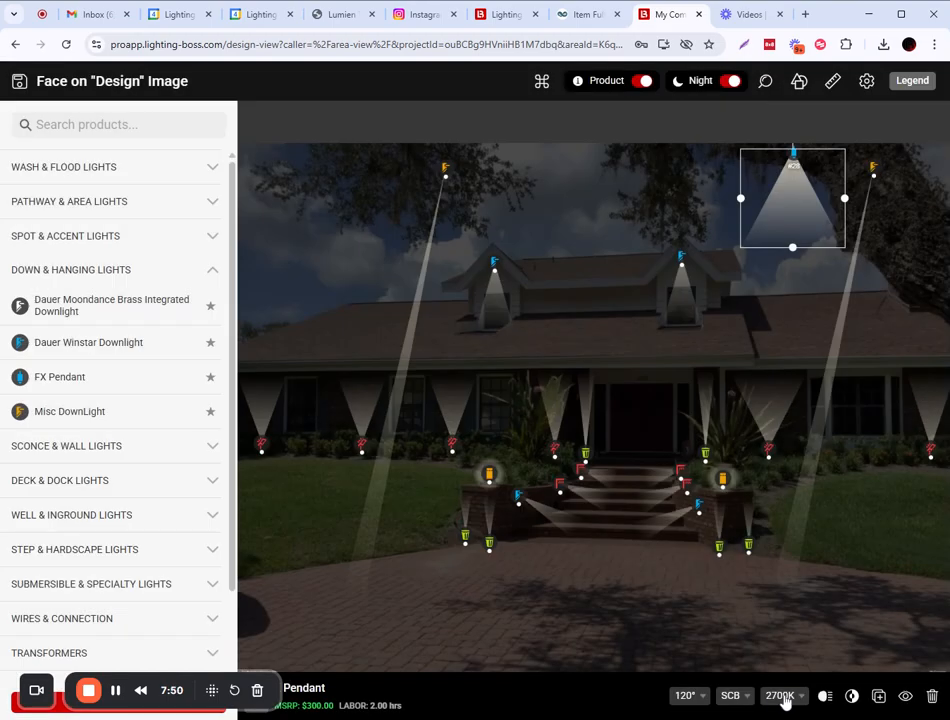
{"action": "left_click", "coordinate": [781, 698]}
{"action": "left_click", "coordinate": [414, 393]}
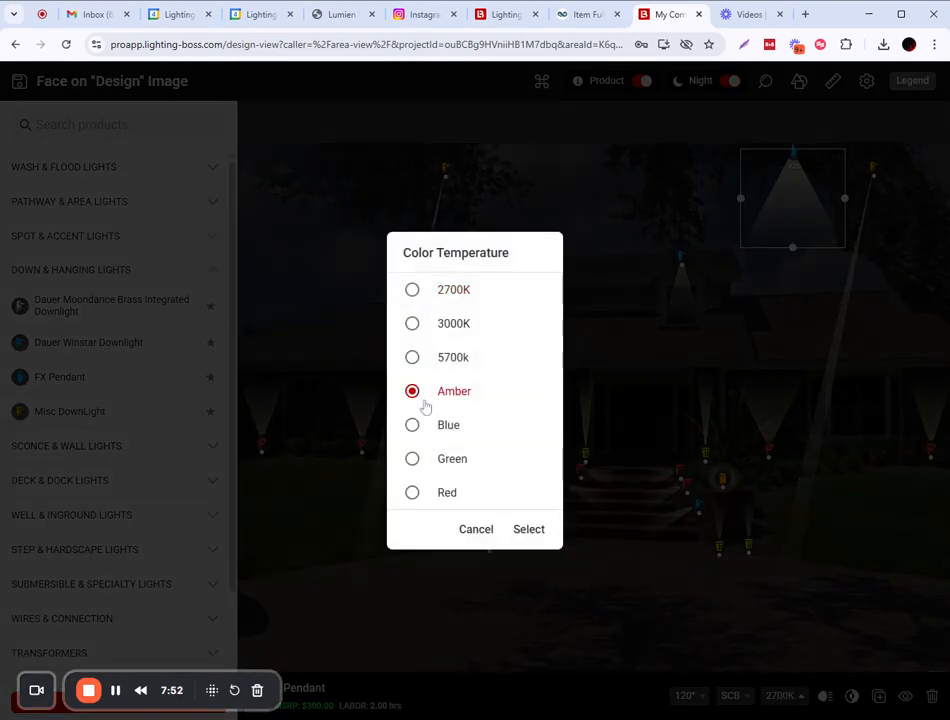
{"action": "left_click", "coordinate": [531, 531]}
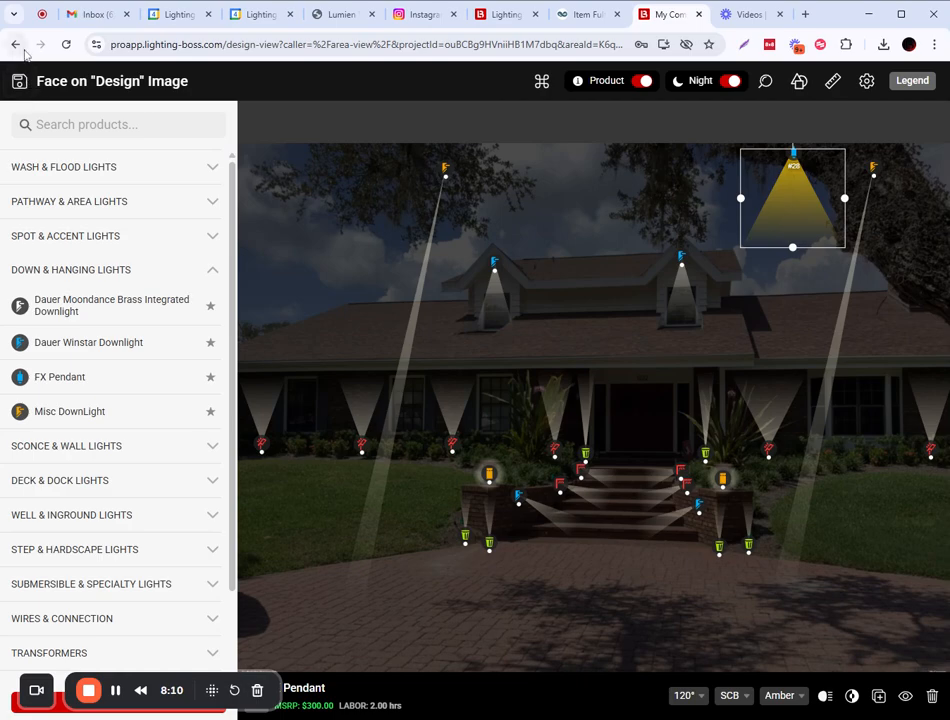
Exit the design without saving and return to Products after a brief Specifications visit.
{"action": "left_click", "coordinate": [20, 82]}
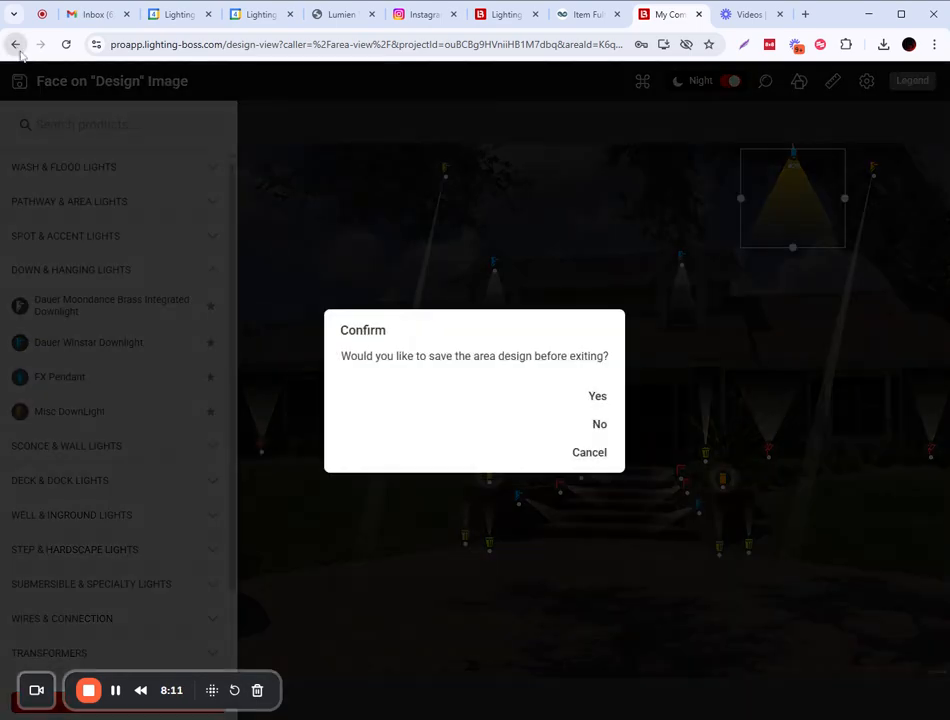
{"action": "left_click", "coordinate": [599, 424]}
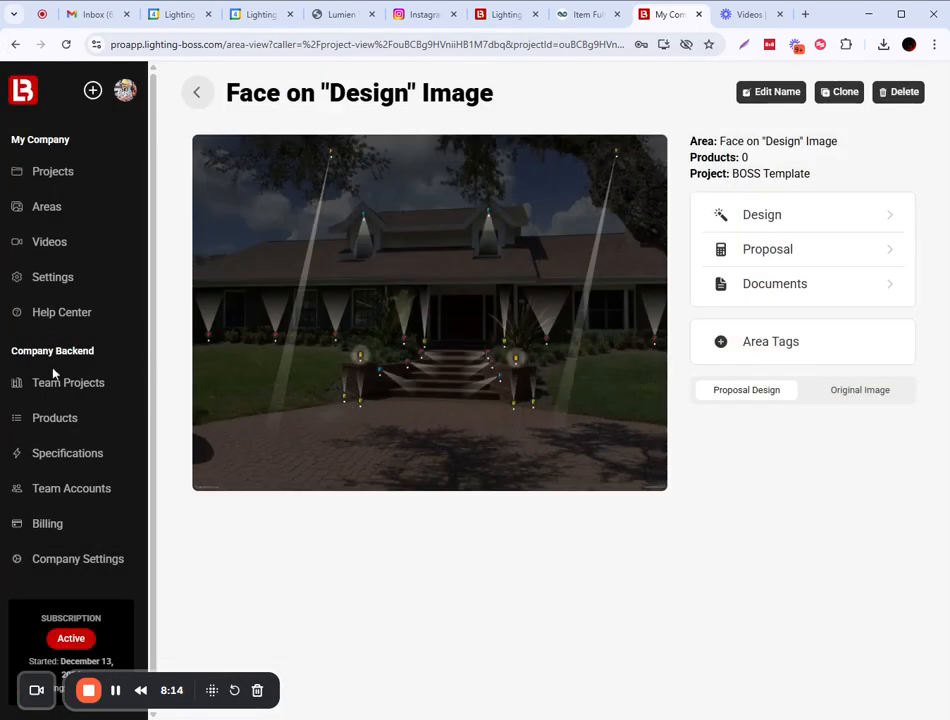
{"action": "left_click", "coordinate": [66, 420]}
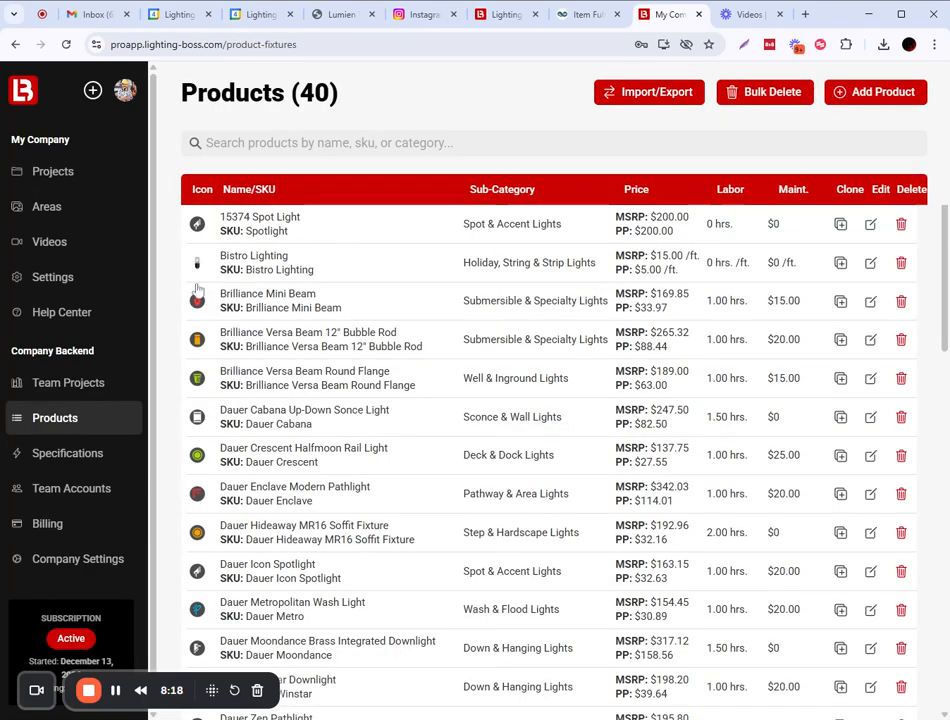
{"action": "left_click", "coordinate": [66, 453]}
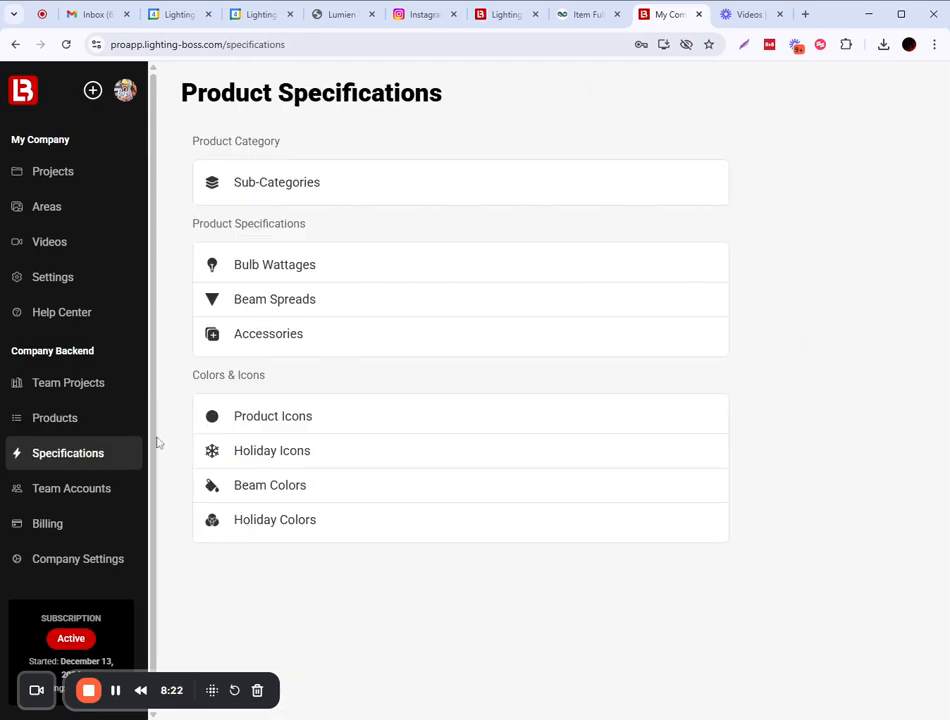
{"action": "left_click", "coordinate": [57, 420]}
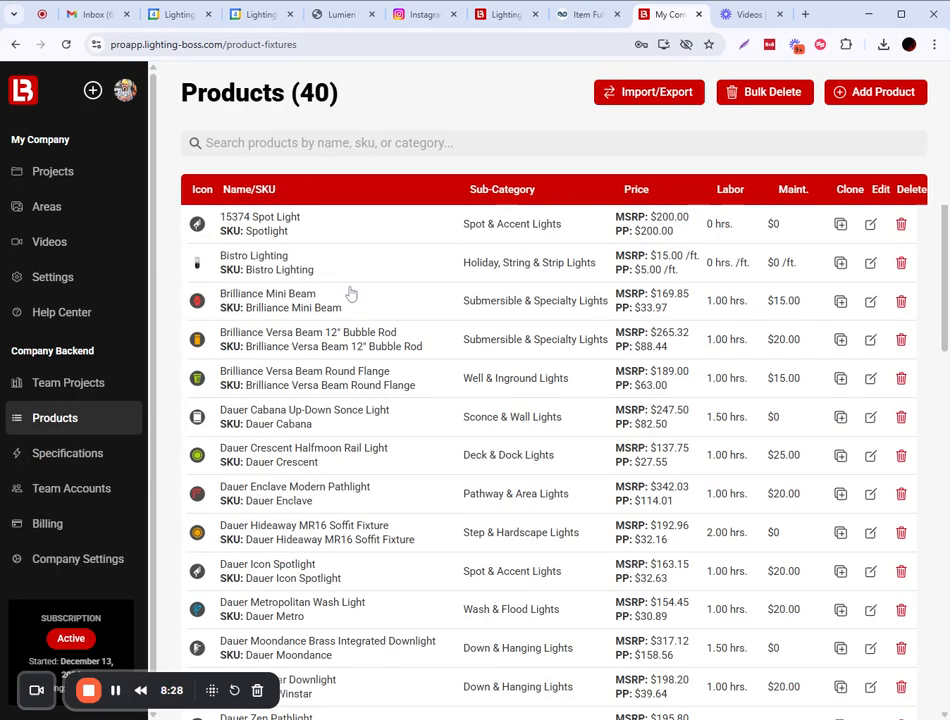
Start a new product named SCB Lamp in the Other Products sub-category.
{"action": "left_click", "coordinate": [869, 92]}
{"action": "scroll", "coordinate": [453, 440], "scroll_direction": "down", "scroll_amount": 2}
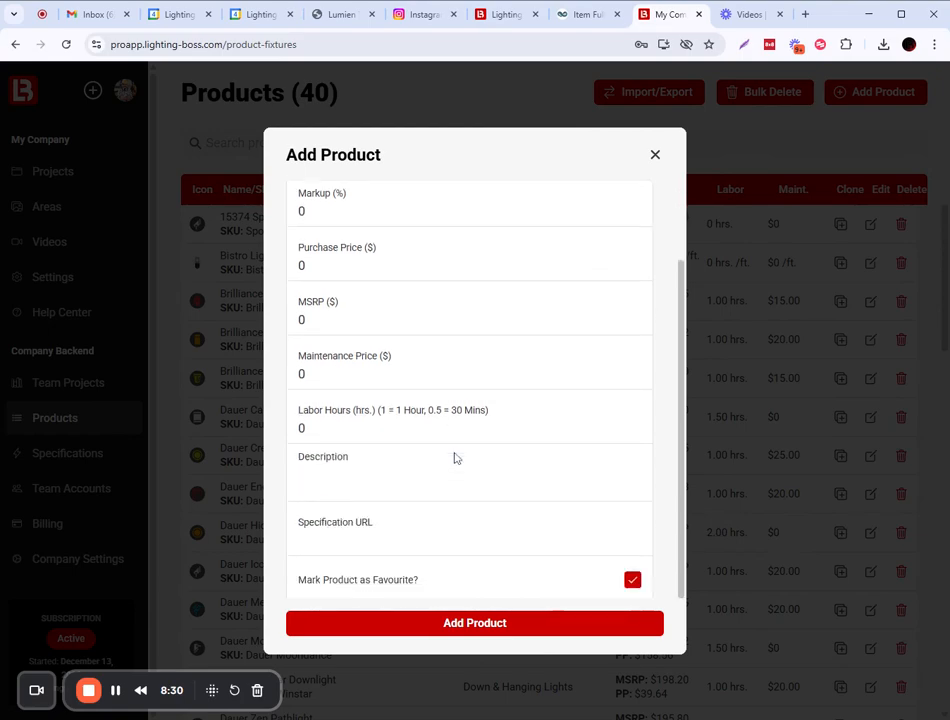
{"action": "scroll", "coordinate": [427, 452], "scroll_direction": "up", "scroll_amount": 3}
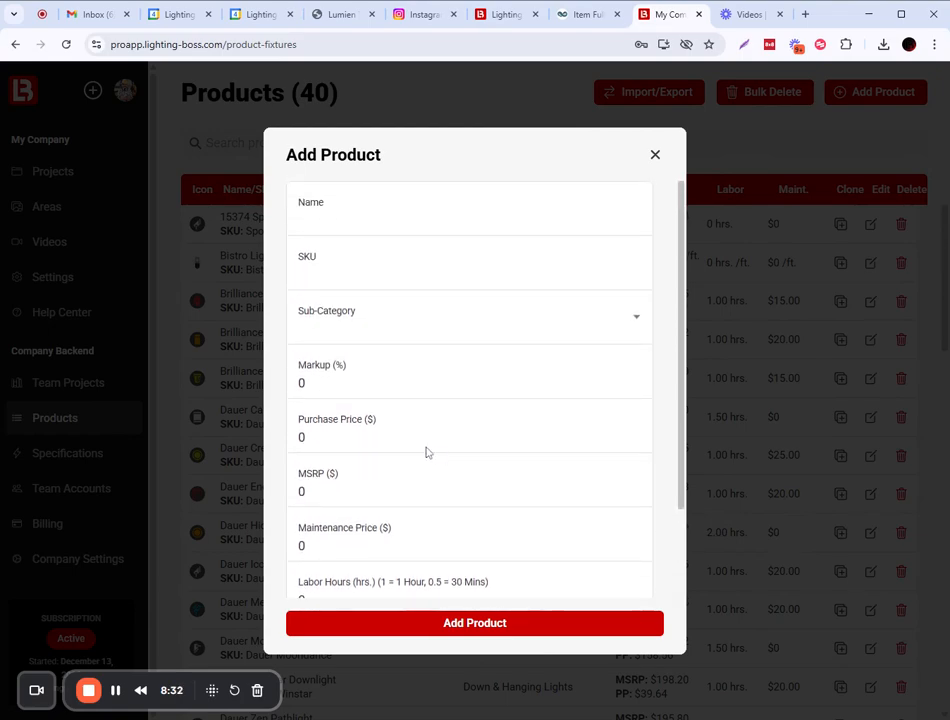
{"action": "left_click", "coordinate": [448, 330]}
{"action": "scroll", "coordinate": [456, 426], "scroll_direction": "down", "scroll_amount": 3}
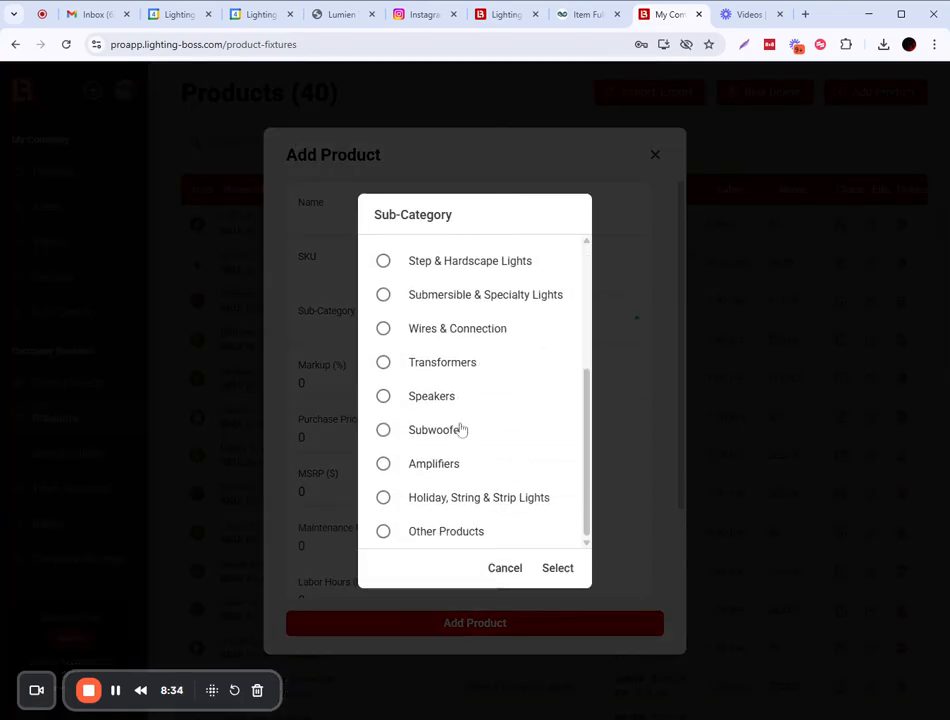
{"action": "left_click", "coordinate": [384, 531]}
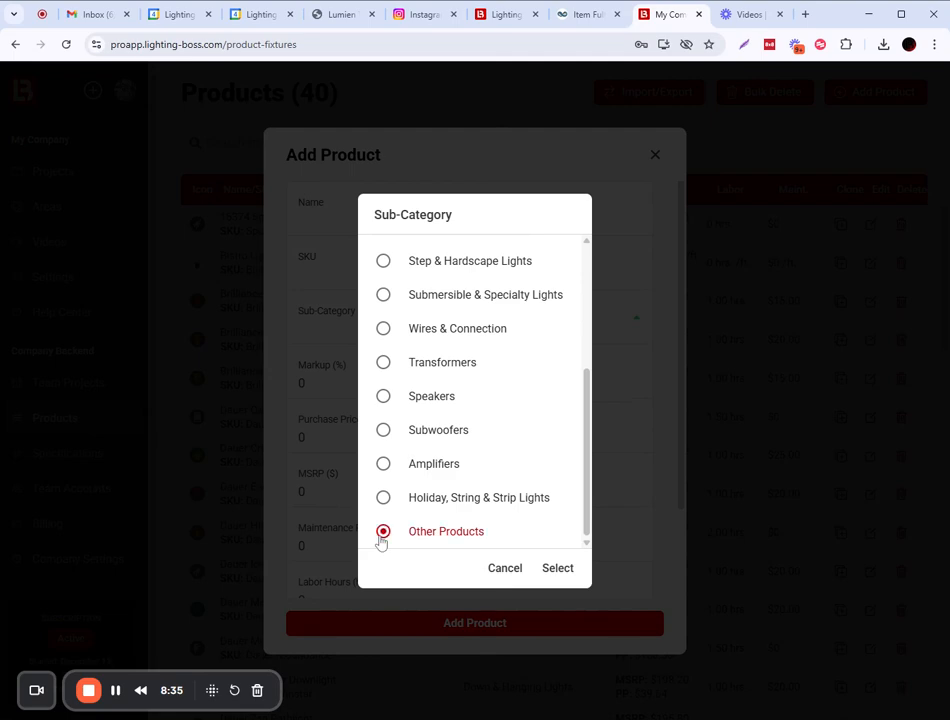
{"action": "left_click", "coordinate": [566, 571]}
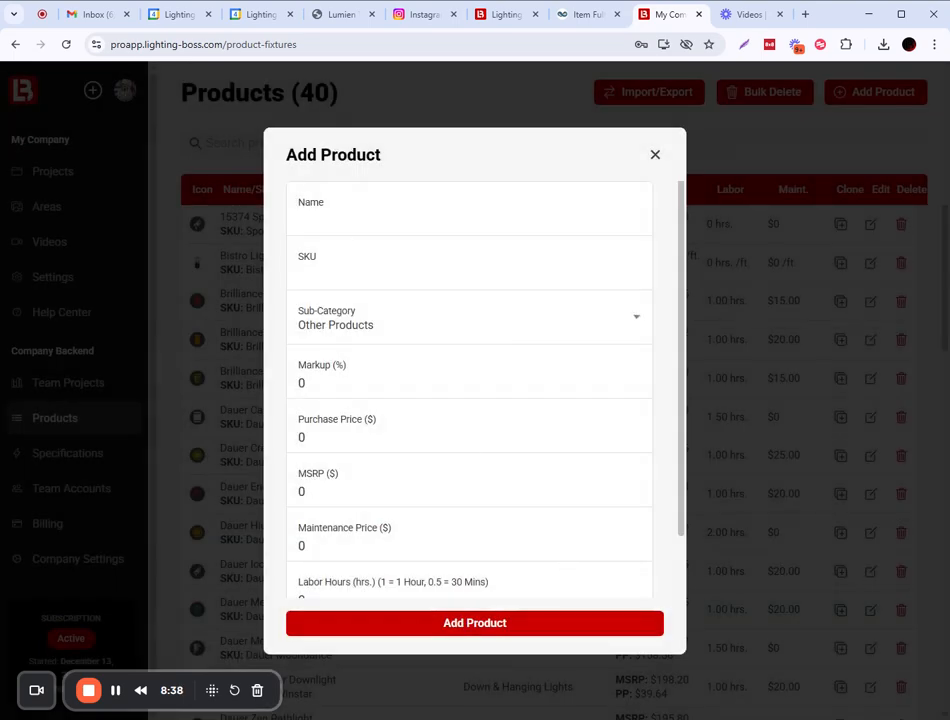
{"action": "left_click", "coordinate": [299, 220]}
{"action": "type", "text": "SCB "}
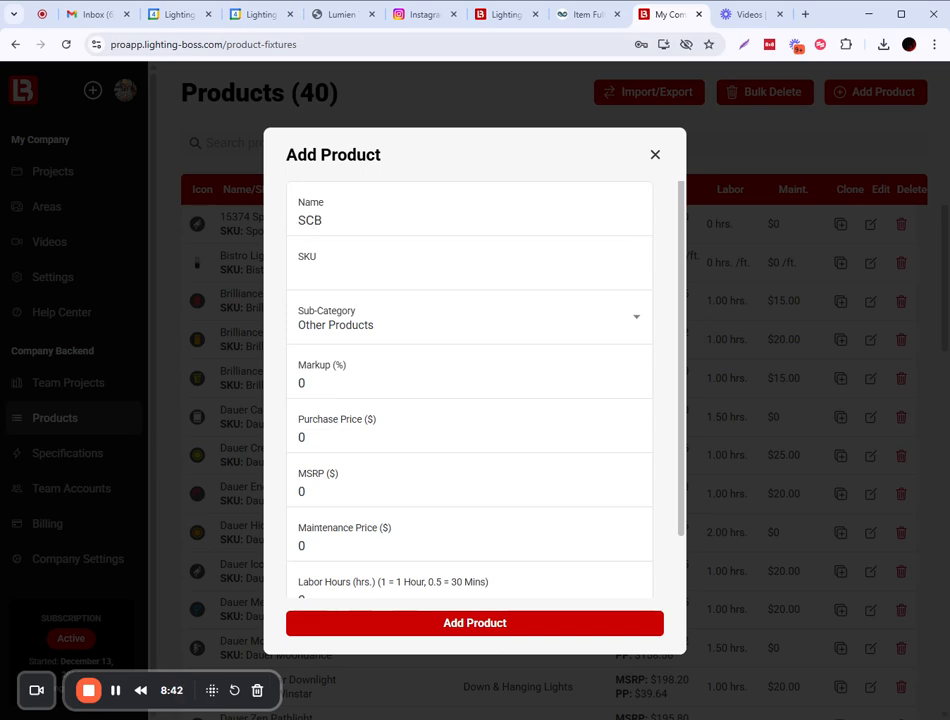
{"action": "type", "text": "Lamp"}
{"action": "key", "text": "Tab"}
{"action": "key", "text": "Tab"}
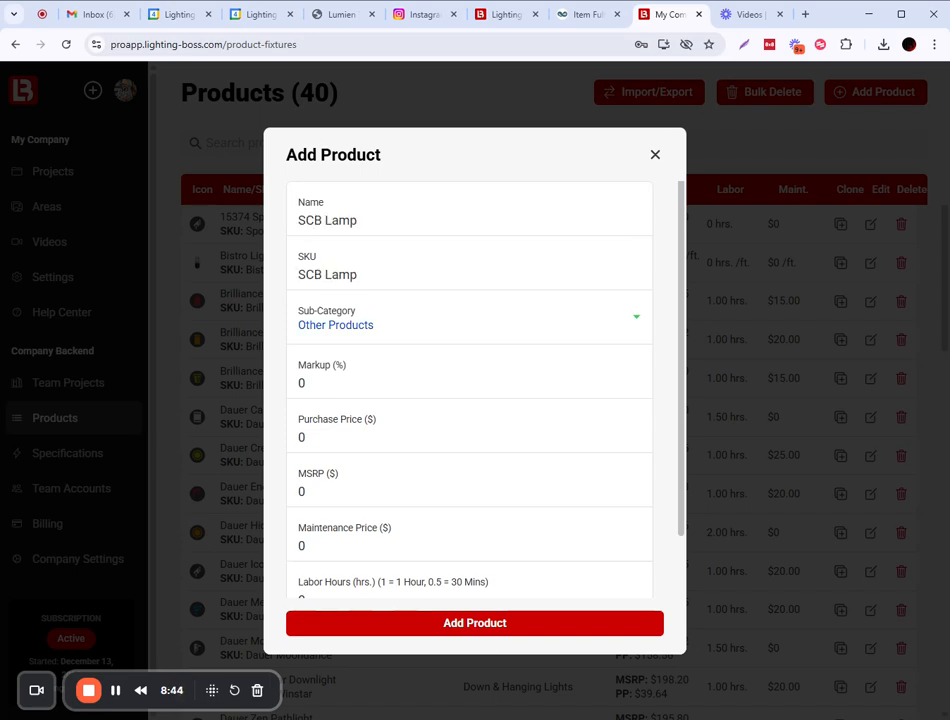
{"action": "scroll", "coordinate": [469, 390], "scroll_direction": "down", "scroll_amount": 2}
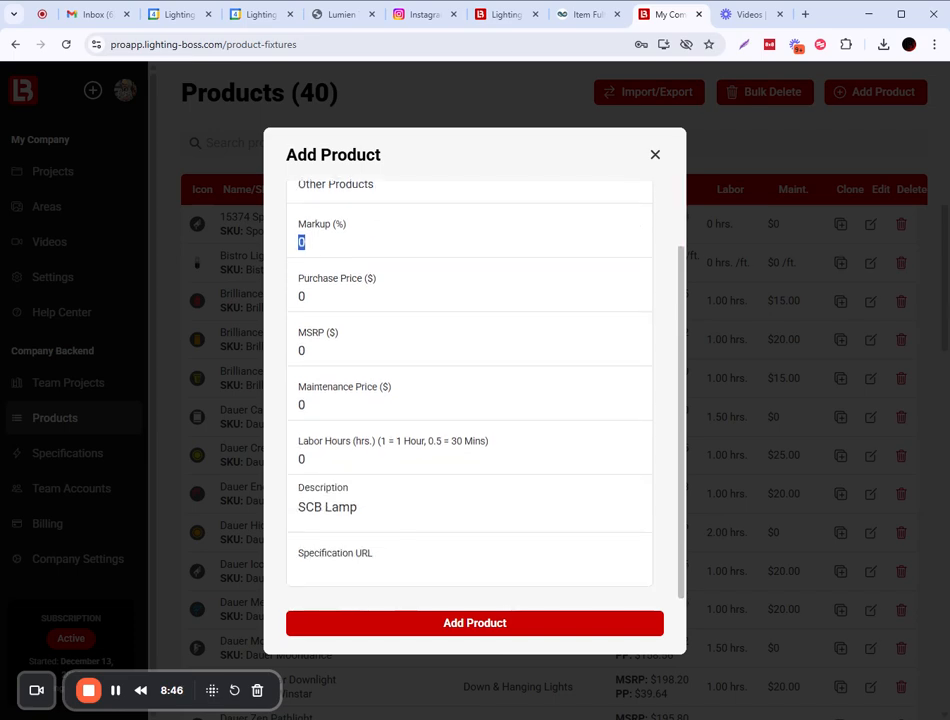
{"action": "scroll", "coordinate": [376, 337], "scroll_direction": "up", "scroll_amount": 1}
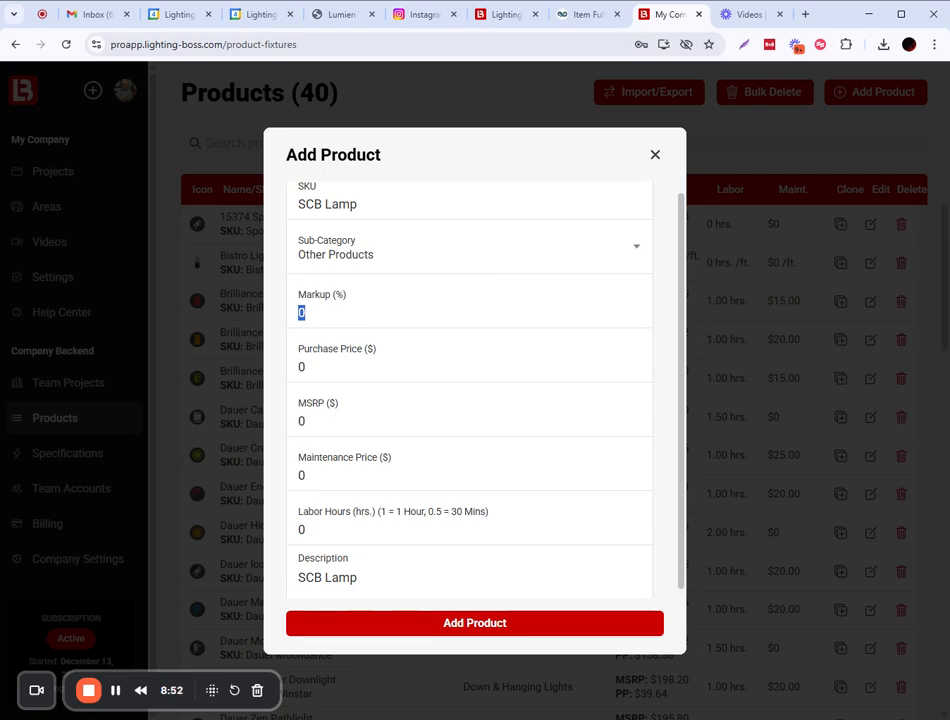
Set markup to 200% with $15 purchase price ($30 MSRP) and save the product.
{"action": "left_click", "coordinate": [306, 367]}
{"action": "double_click", "coordinate": [300, 312]}
{"action": "type", "text": "200"}
{"action": "key", "text": "Tab"}
{"action": "key", "text": "Tab"}
{"action": "key", "text": "Tab"}
{"action": "scroll", "coordinate": [373, 392], "scroll_direction": "down", "scroll_amount": 1}
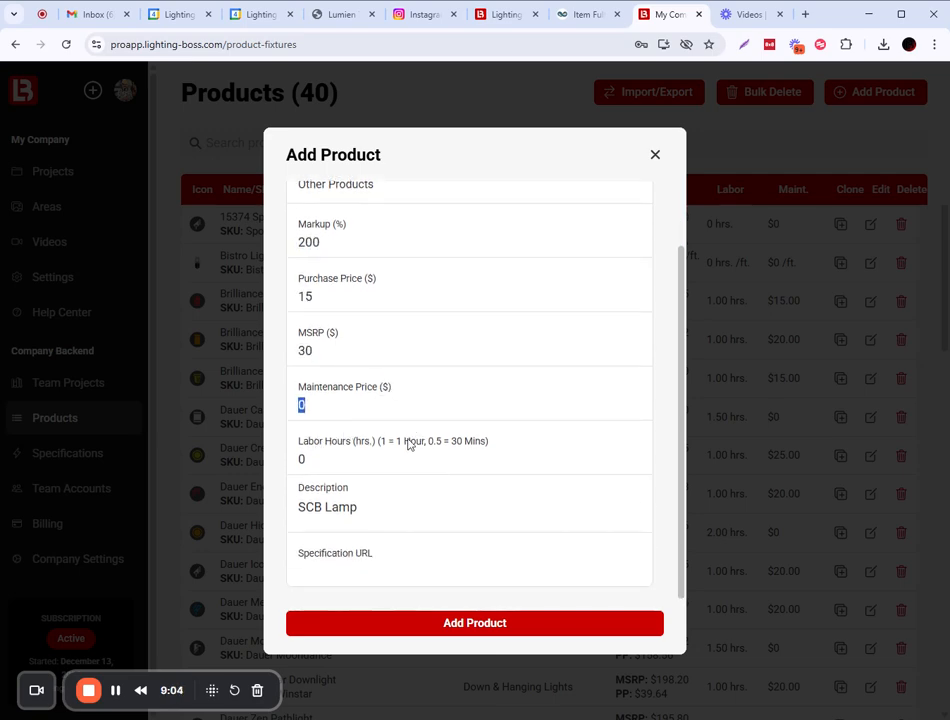
{"action": "key", "text": "Tab"}
{"action": "left_click", "coordinate": [475, 621]}
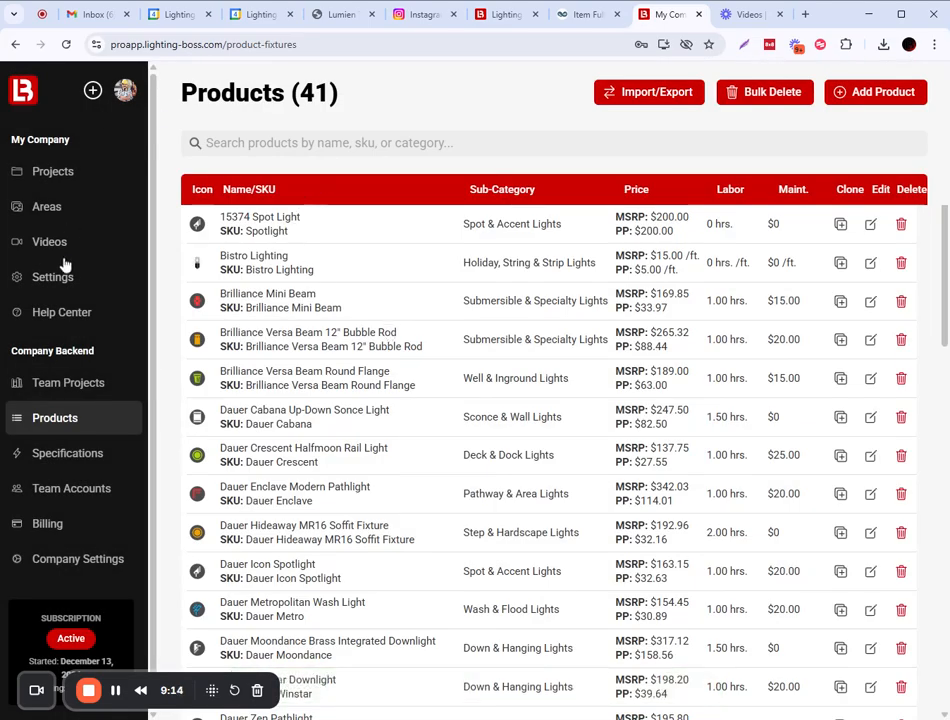
Open the Back Yard Overhead proposal in BOSS Template, after dismissing the Face on Design Image warning.
{"action": "left_click", "coordinate": [47, 174]}
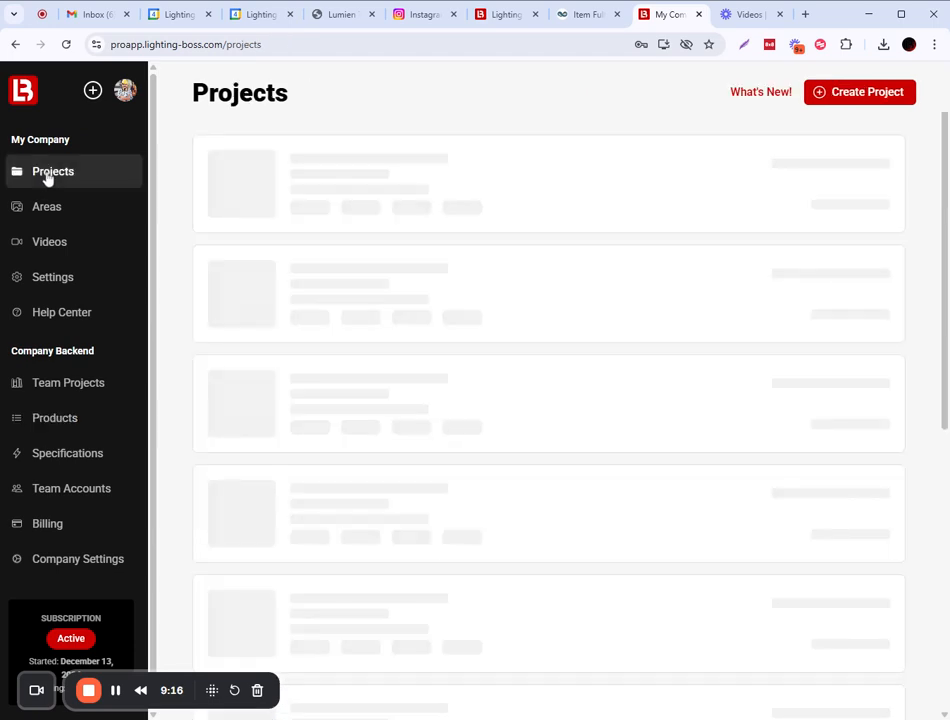
{"action": "left_click", "coordinate": [368, 215]}
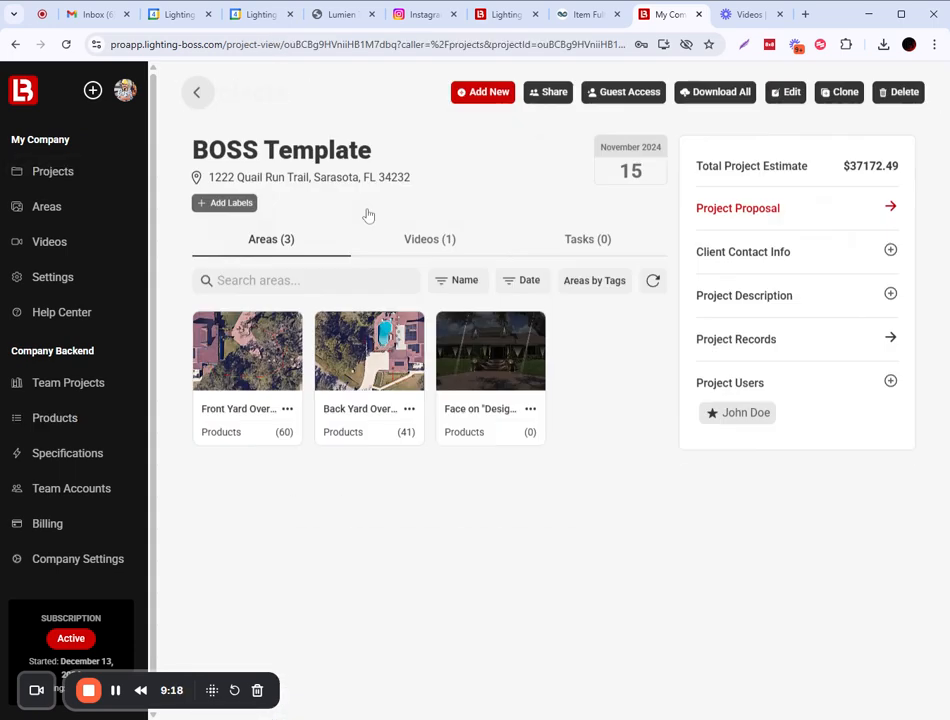
{"action": "left_click", "coordinate": [490, 348]}
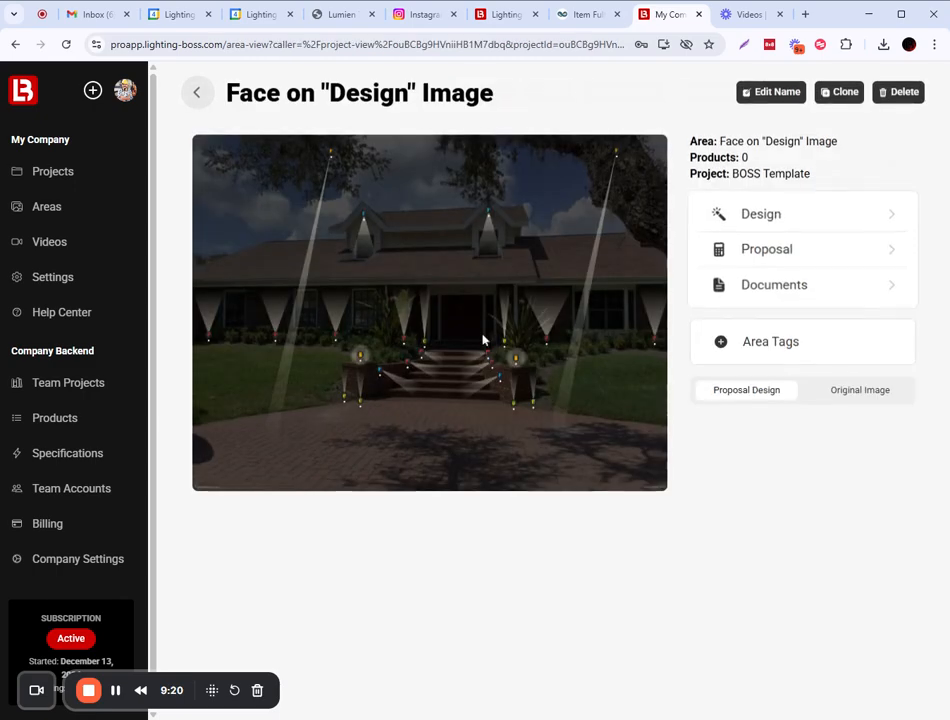
{"action": "left_click", "coordinate": [760, 251]}
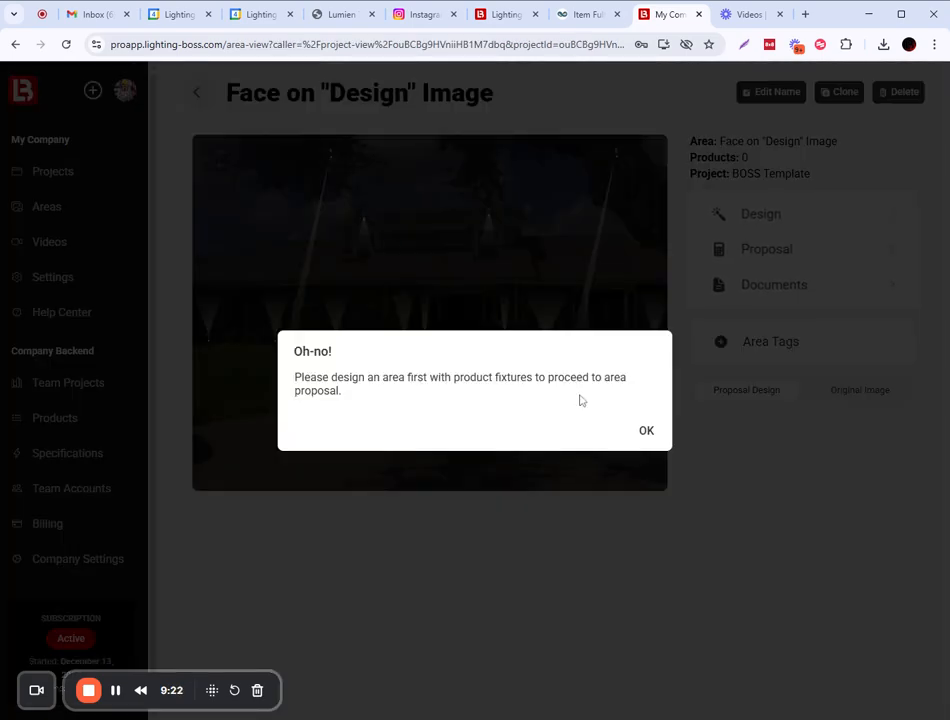
{"action": "left_click", "coordinate": [647, 432]}
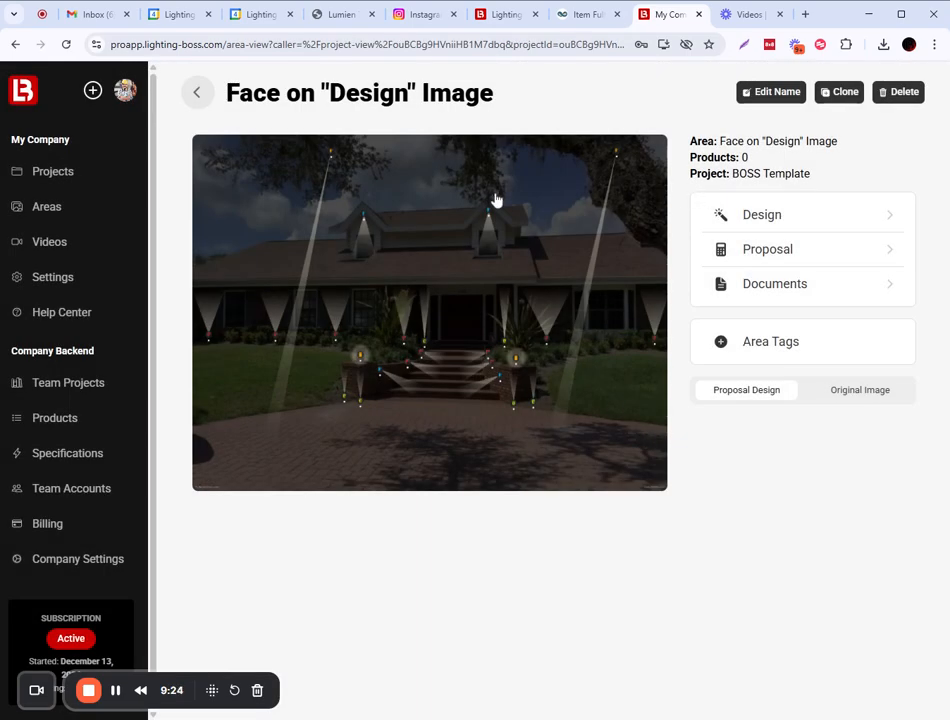
{"action": "left_click", "coordinate": [197, 92]}
{"action": "left_click", "coordinate": [352, 355]}
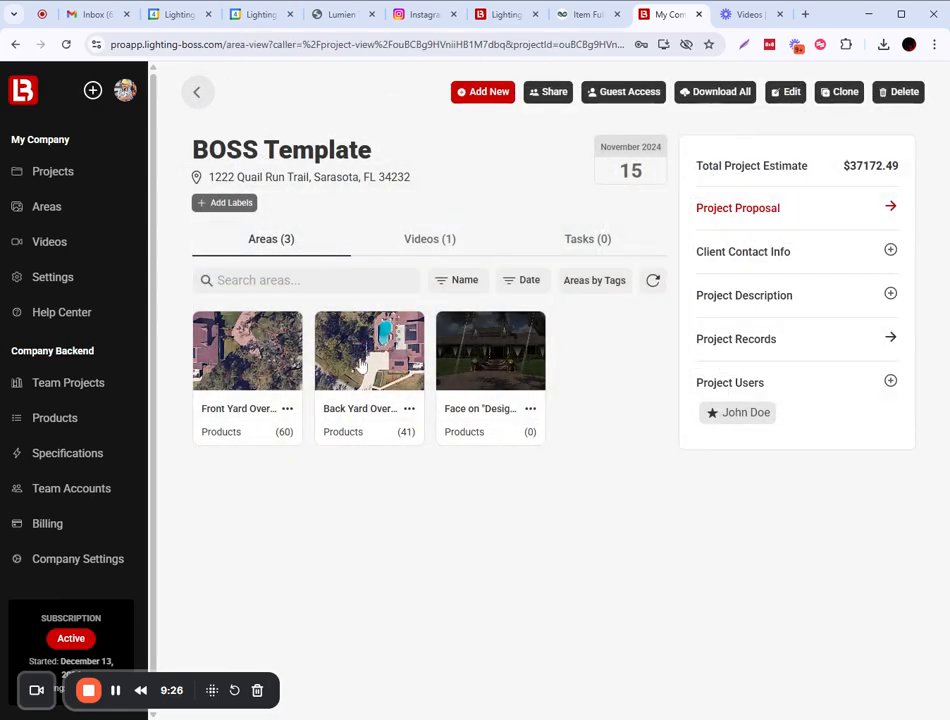
{"action": "left_click", "coordinate": [773, 250]}
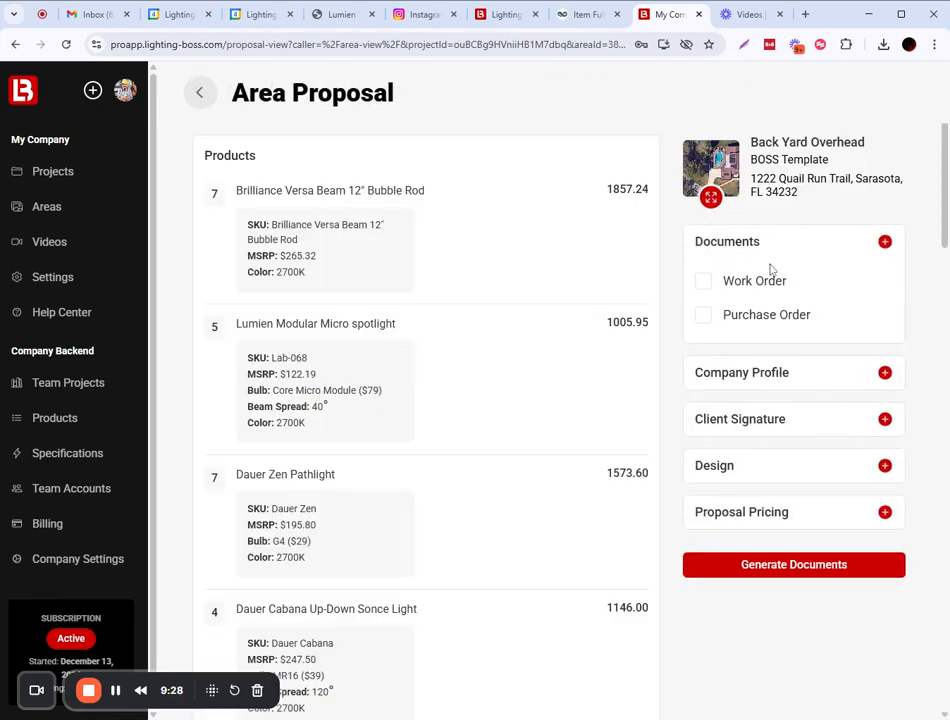
Add an SCB Lamp line at 30.00 under Other Products in the Back Yard proposal.
{"action": "scroll", "coordinate": [664, 435], "scroll_direction": "down", "scroll_amount": 10}
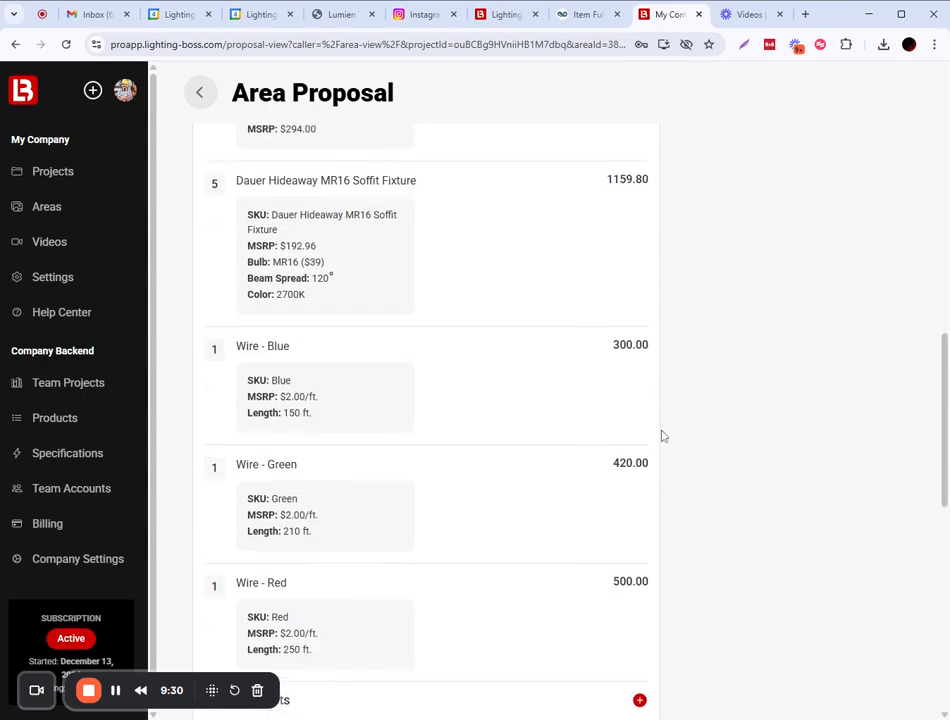
{"action": "scroll", "coordinate": [661, 436], "scroll_direction": "down", "scroll_amount": 5}
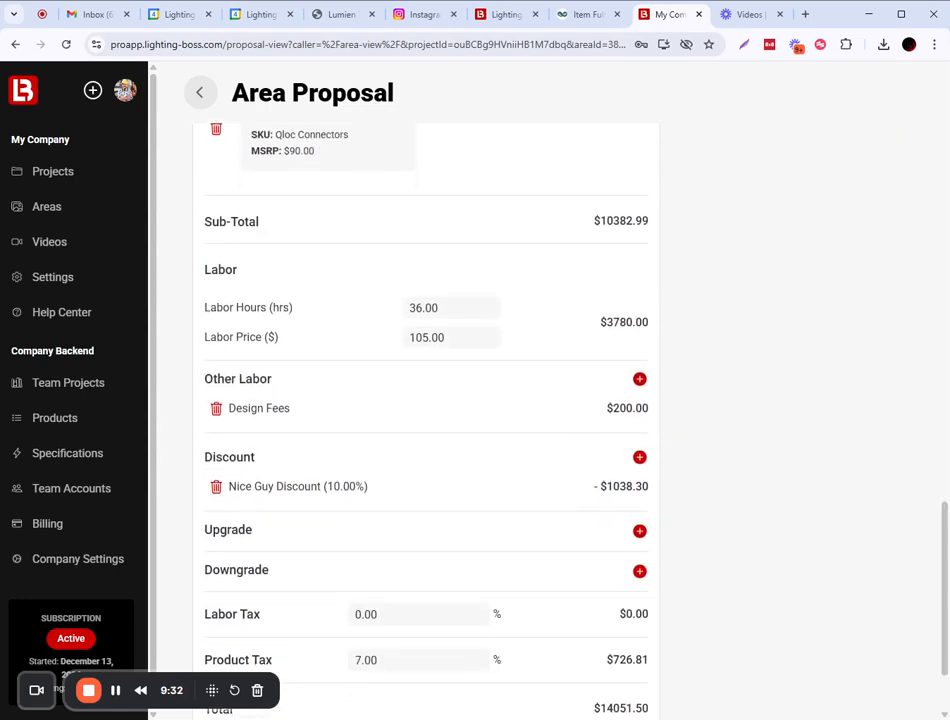
{"action": "scroll", "coordinate": [426, 420], "scroll_direction": "up", "scroll_amount": 2}
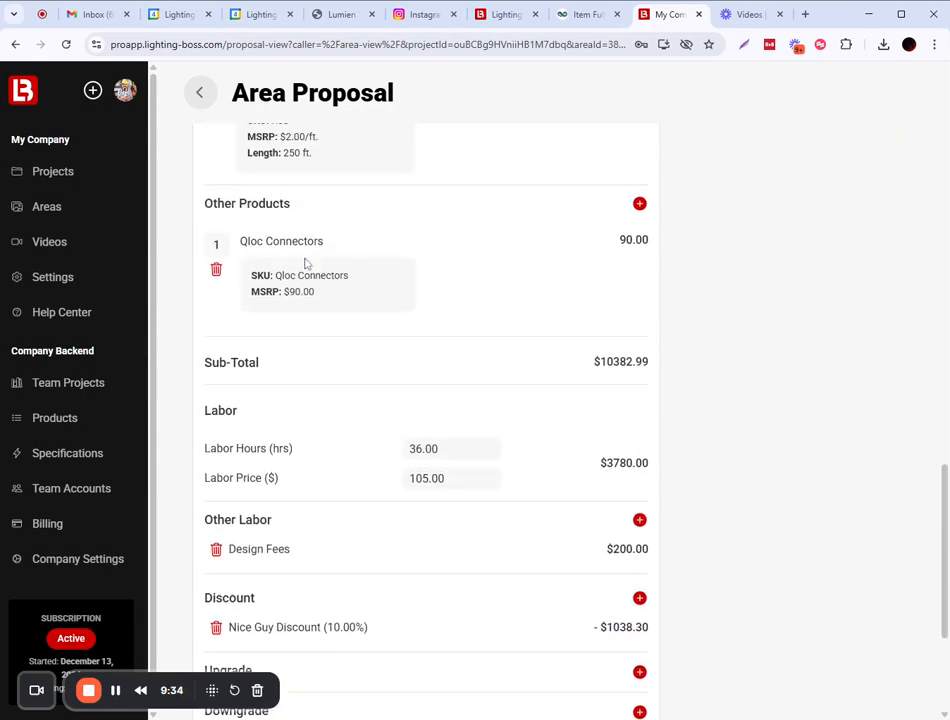
{"action": "left_click", "coordinate": [639, 204]}
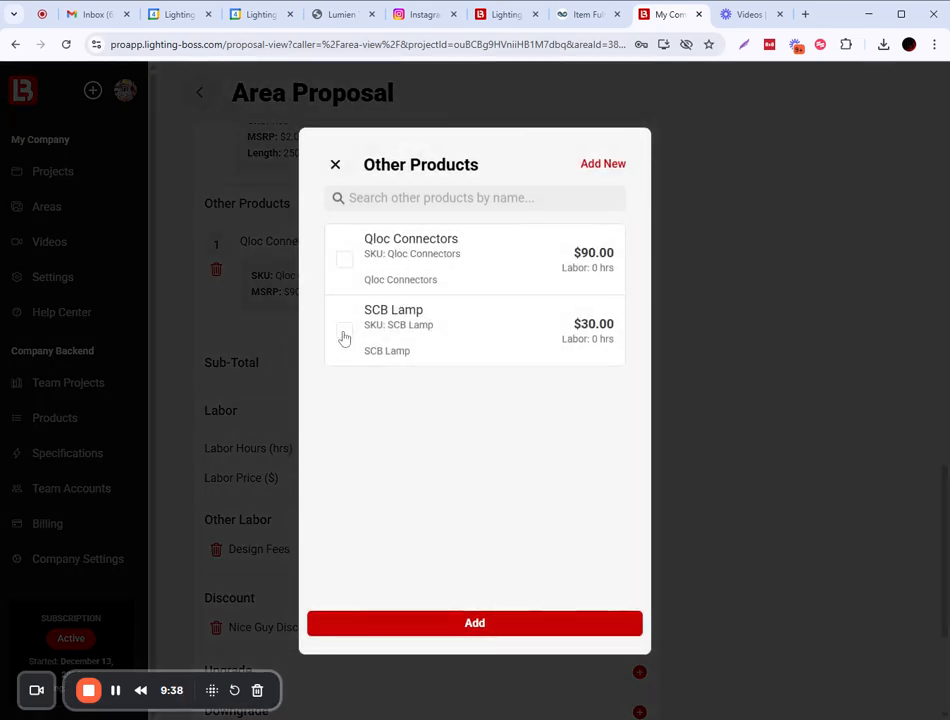
{"action": "left_click", "coordinate": [344, 339]}
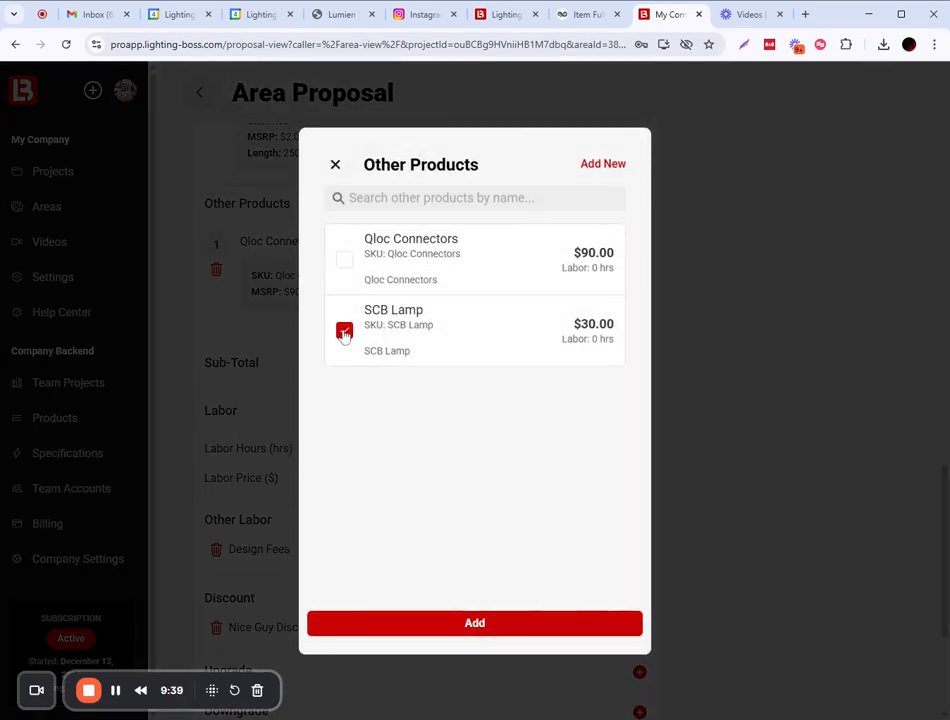
{"action": "left_click", "coordinate": [550, 630]}
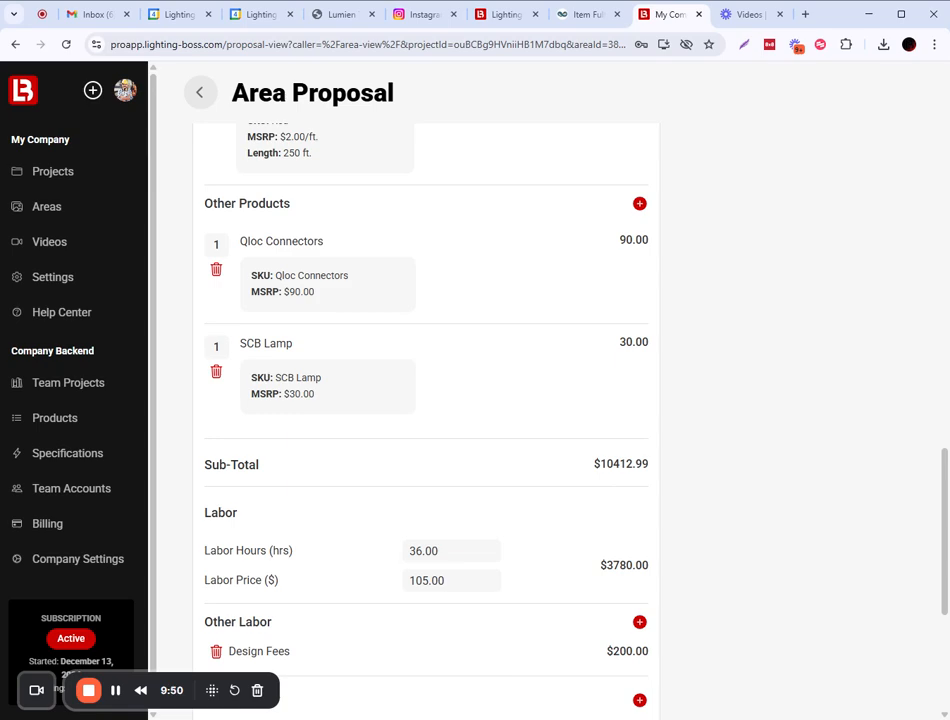
Change the SCB Lamp quantity from 1 to 20, making its line 600.00.
{"action": "left_click", "coordinate": [219, 350]}
{"action": "left_click", "coordinate": [405, 396]}
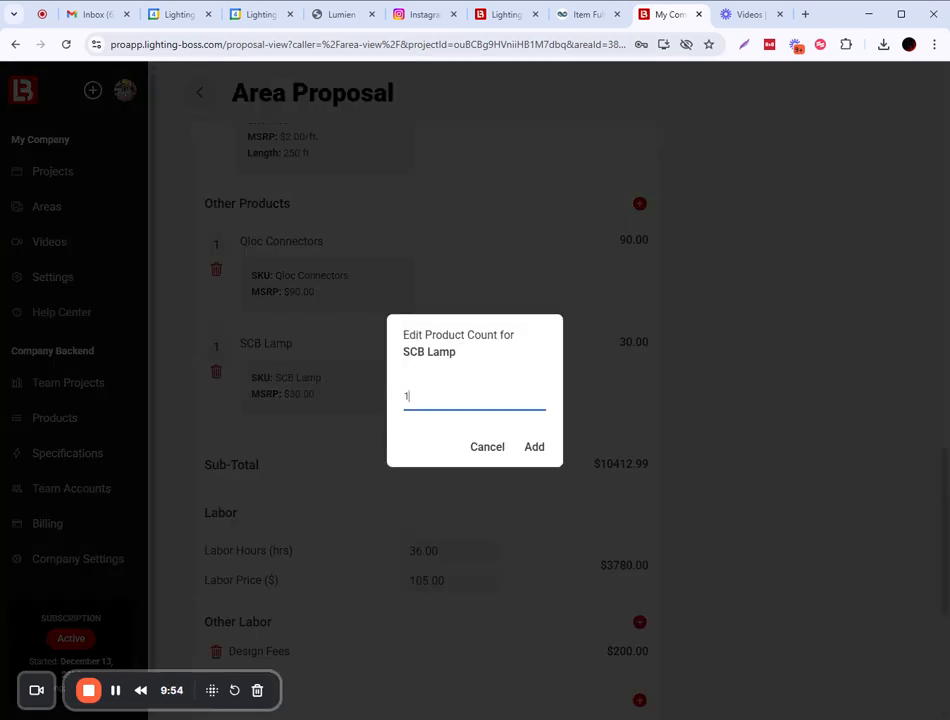
{"action": "left_click_drag", "start_coordinate": [408, 396], "coordinate": [397, 400]}
{"action": "left_click", "coordinate": [534, 447]}
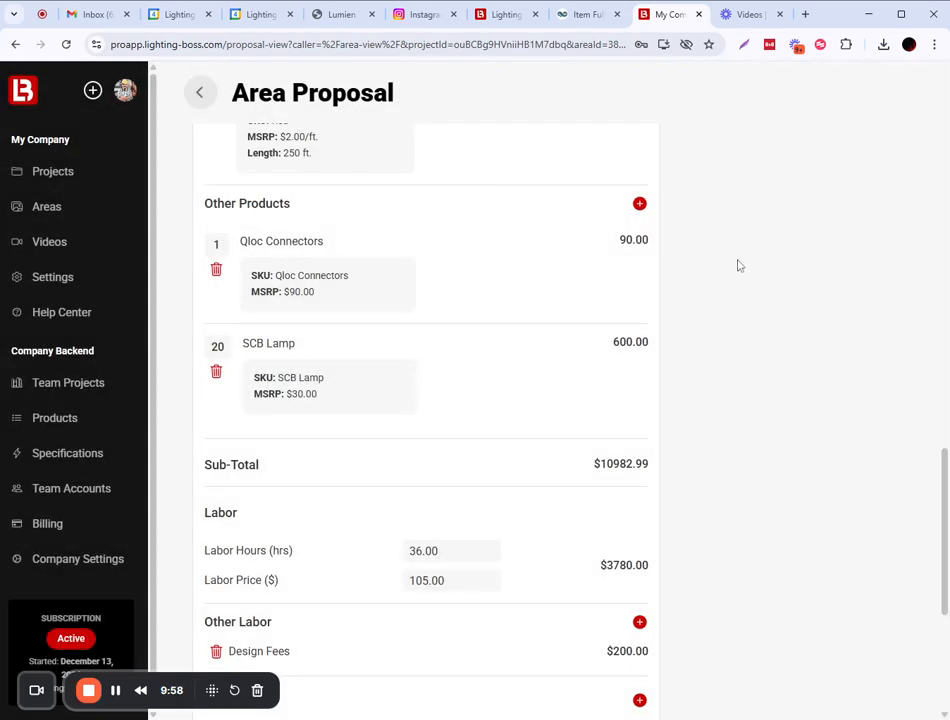